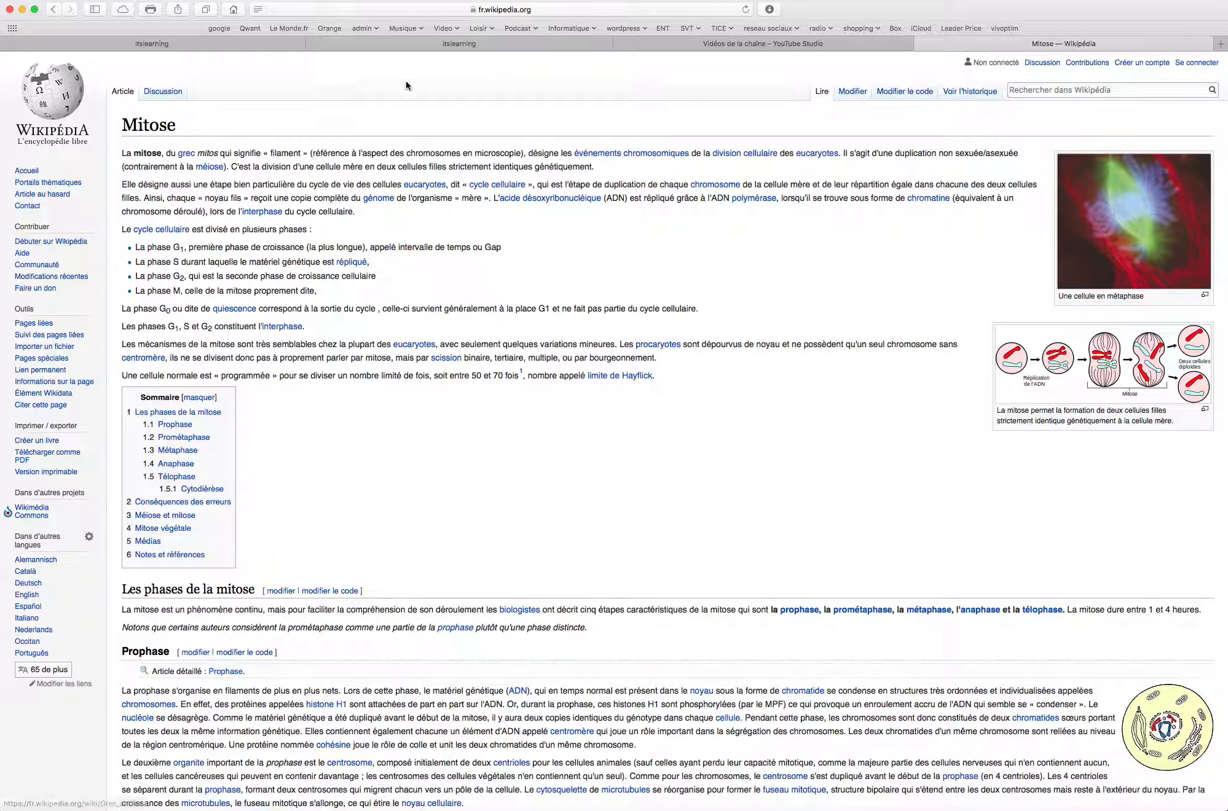
# - Copy the web address of the French Wikipedia article "Mitose"
pyautogui.click(495, 10)
pyautogui.press('super+c')
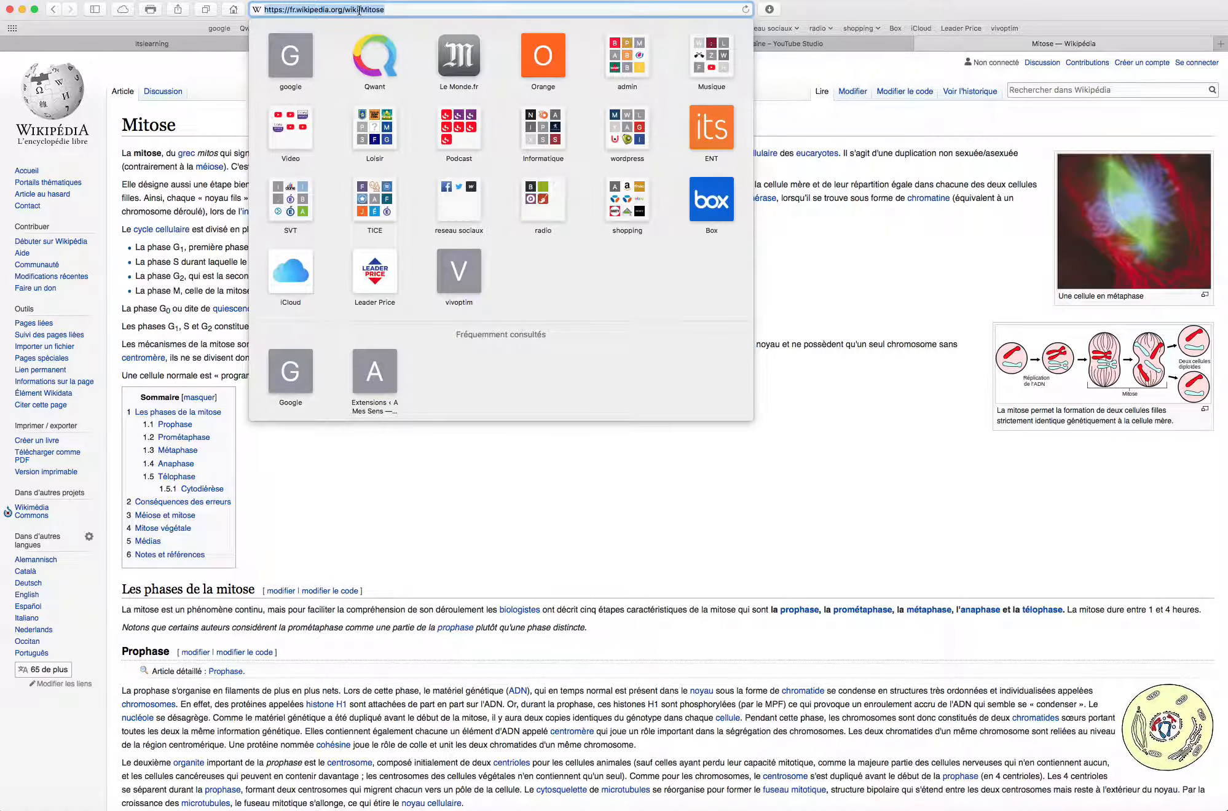
pyautogui.rightClick(359, 11)
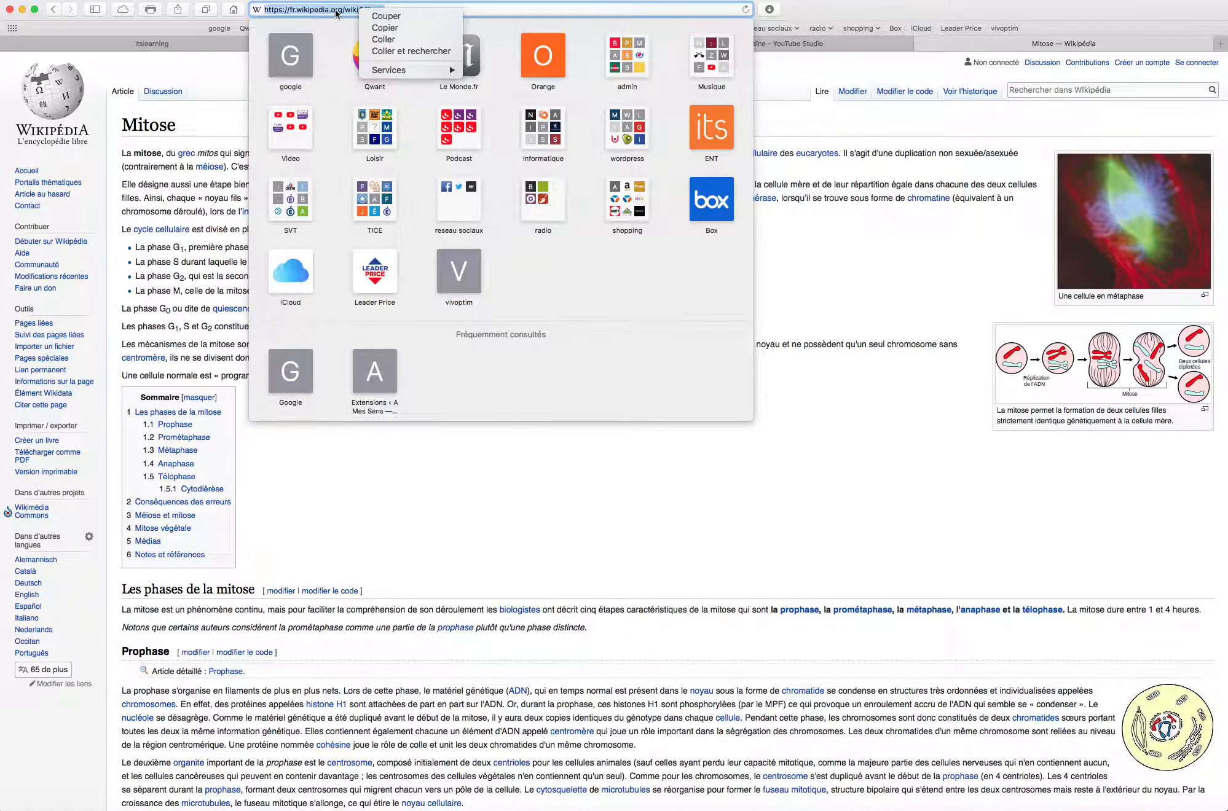
pyautogui.click(391, 28)
pyautogui.click(615, 427)
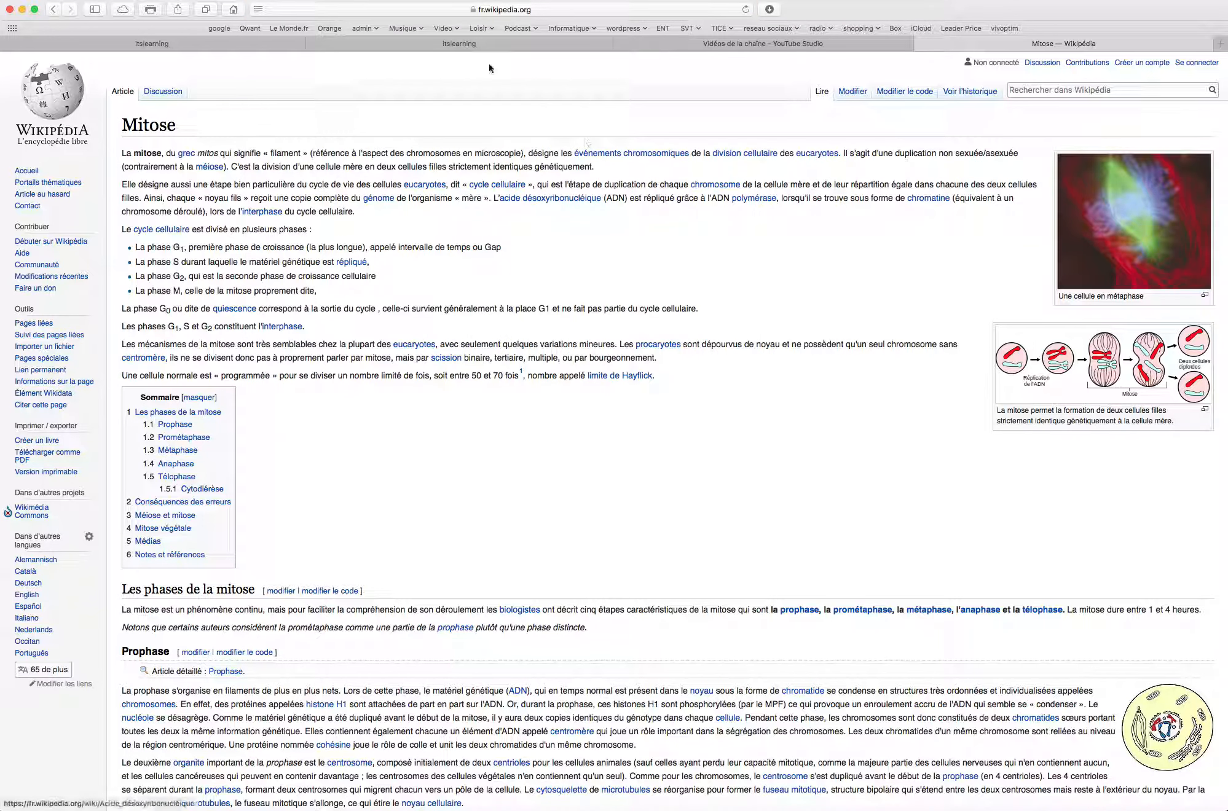
pyautogui.click(371, 42)
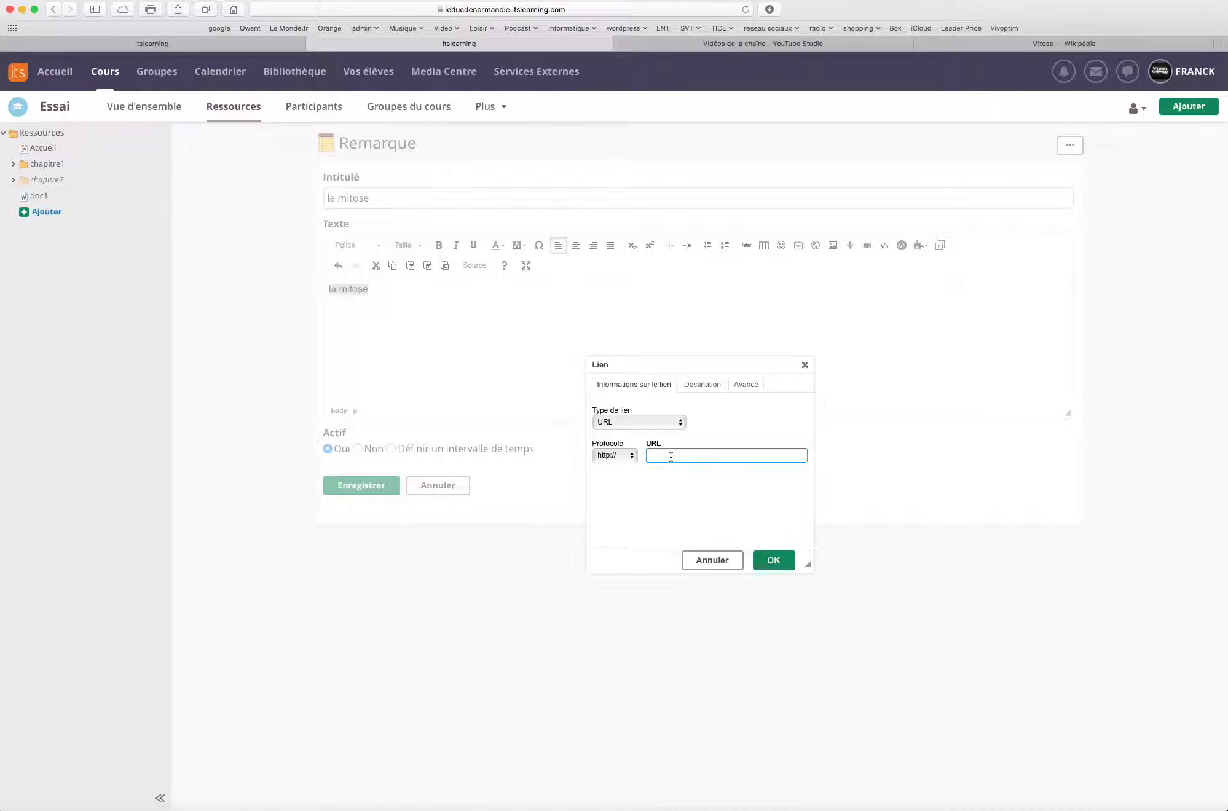
pyautogui.write('fr.wikipedia.org/wiki/Mitose')
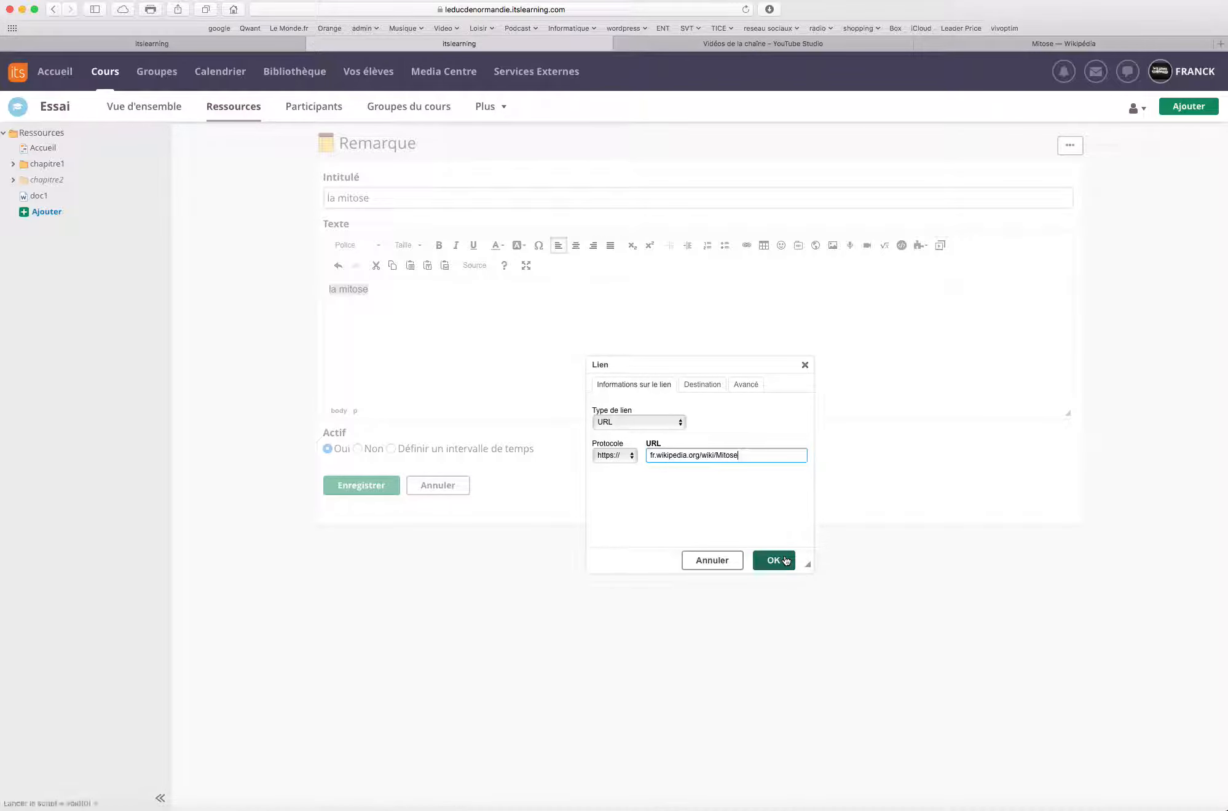
pyautogui.click(774, 560)
pyautogui.click(346, 312)
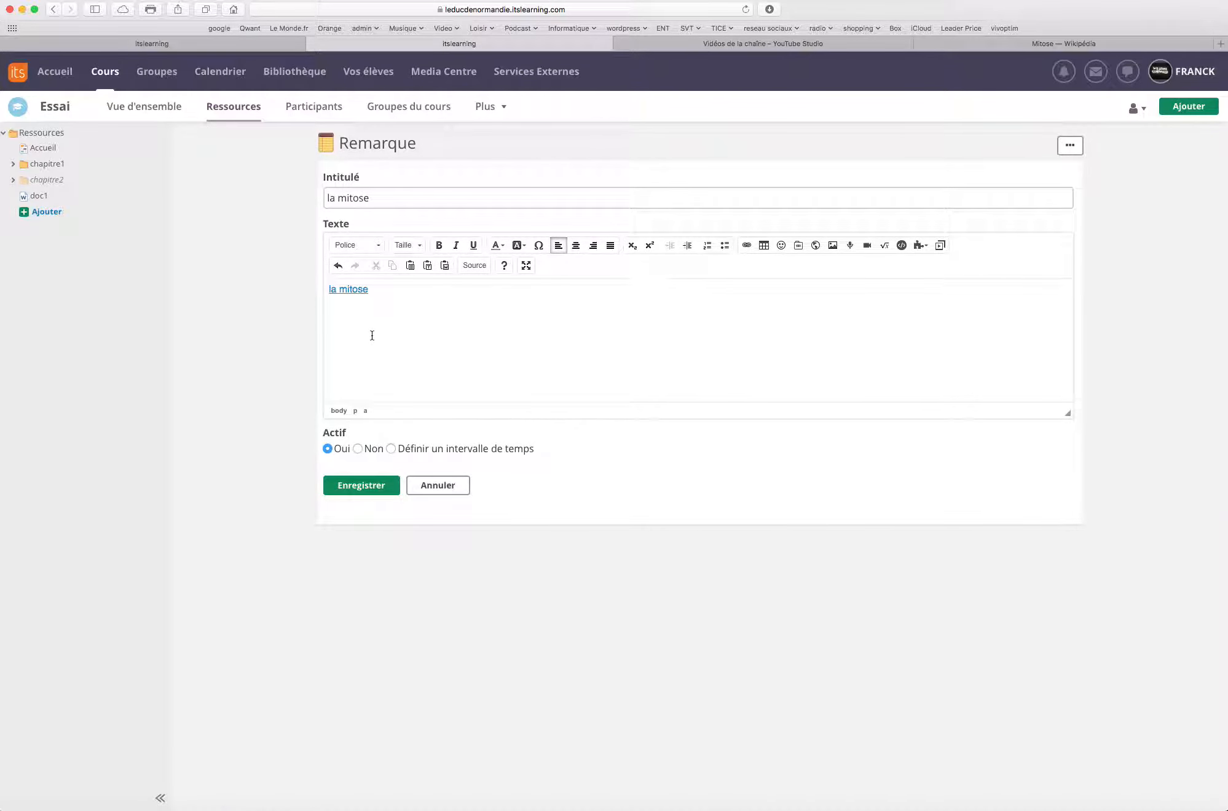
# - Save the "la mitose" note and test its link, returning to the course once the article has opened
pyautogui.click(382, 490)
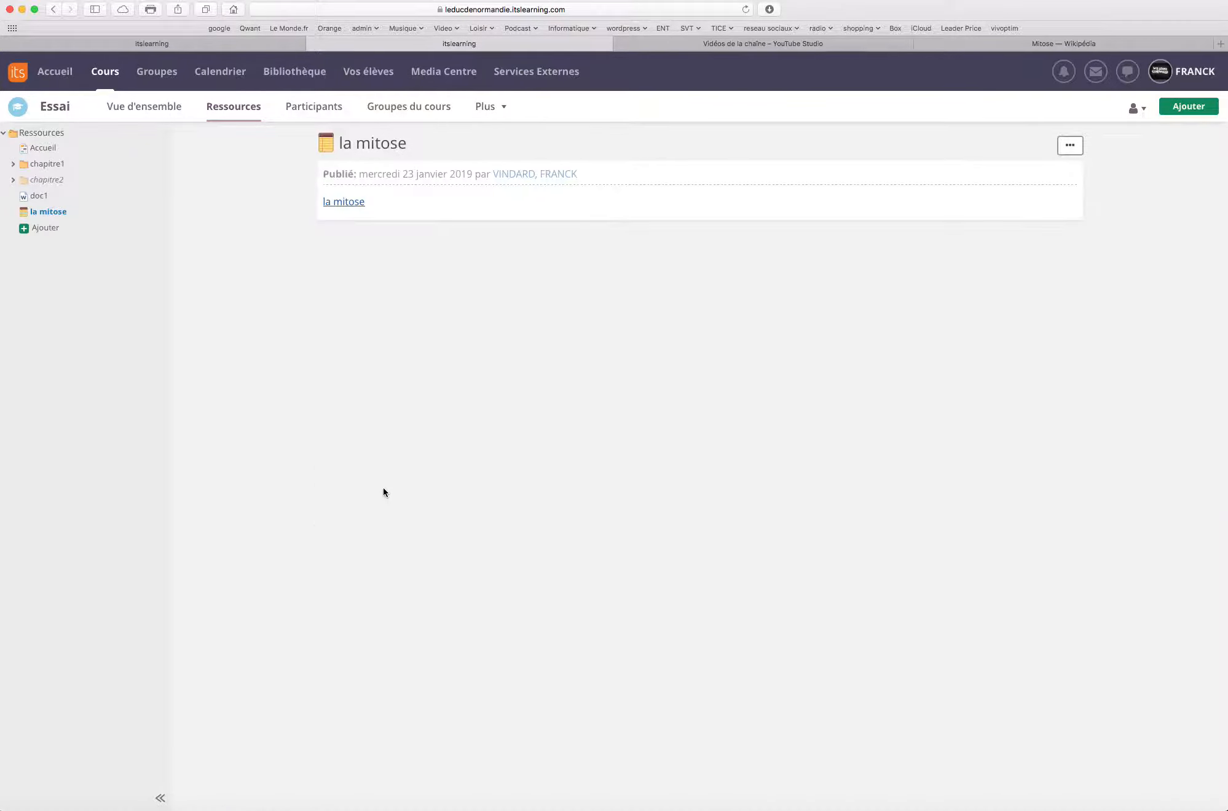
pyautogui.click(337, 203)
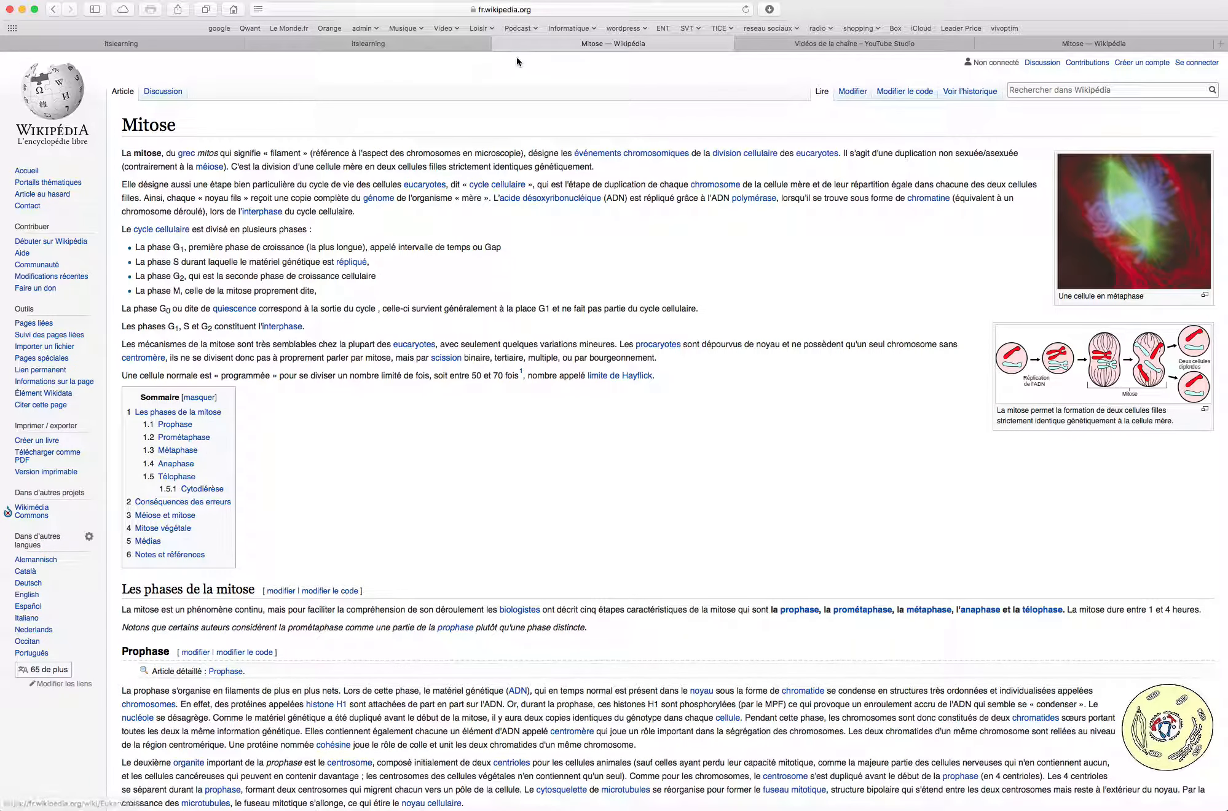
pyautogui.click(499, 43)
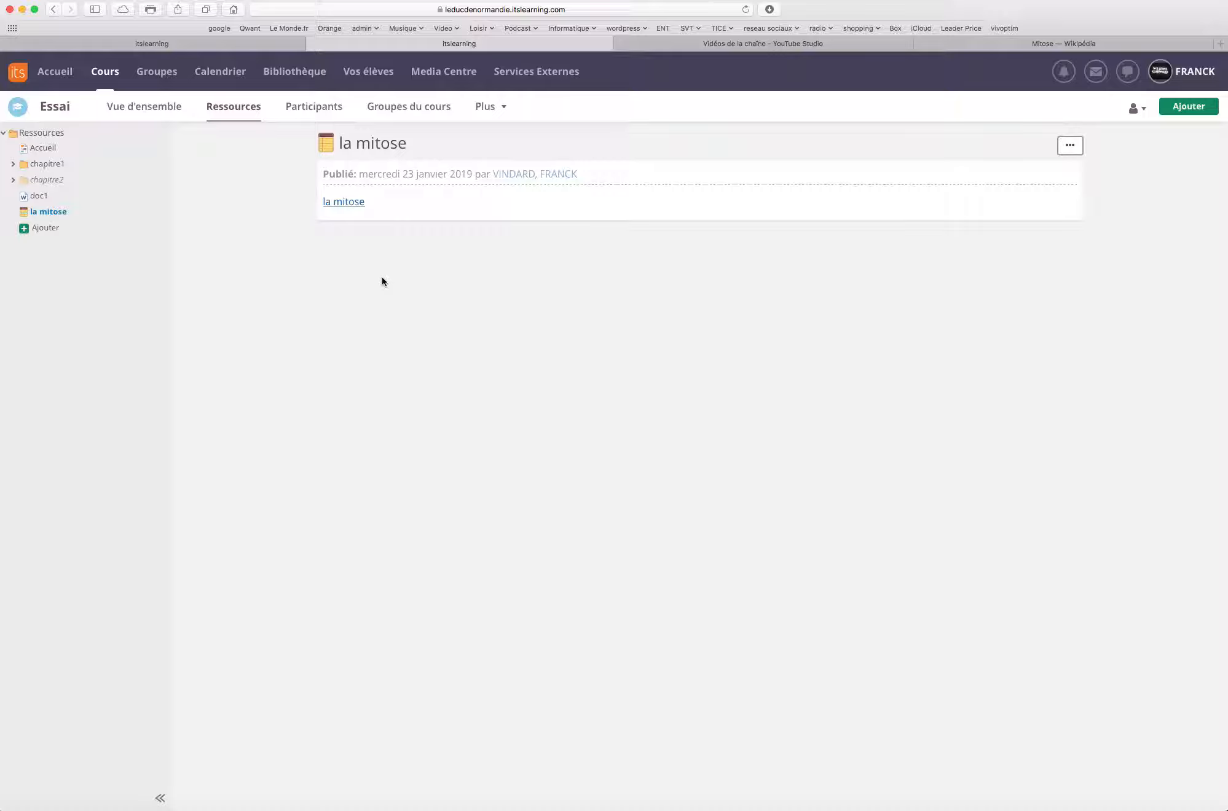
pyautogui.click(51, 231)
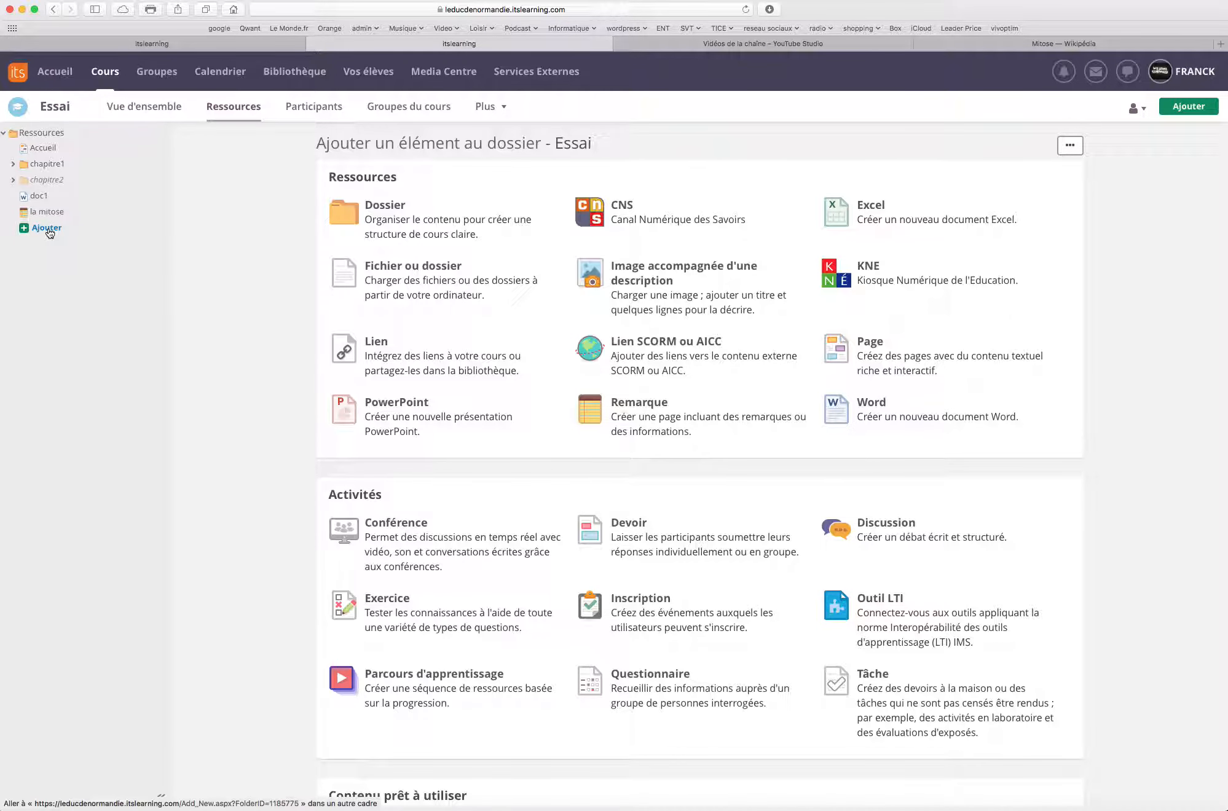
pyautogui.click(408, 360)
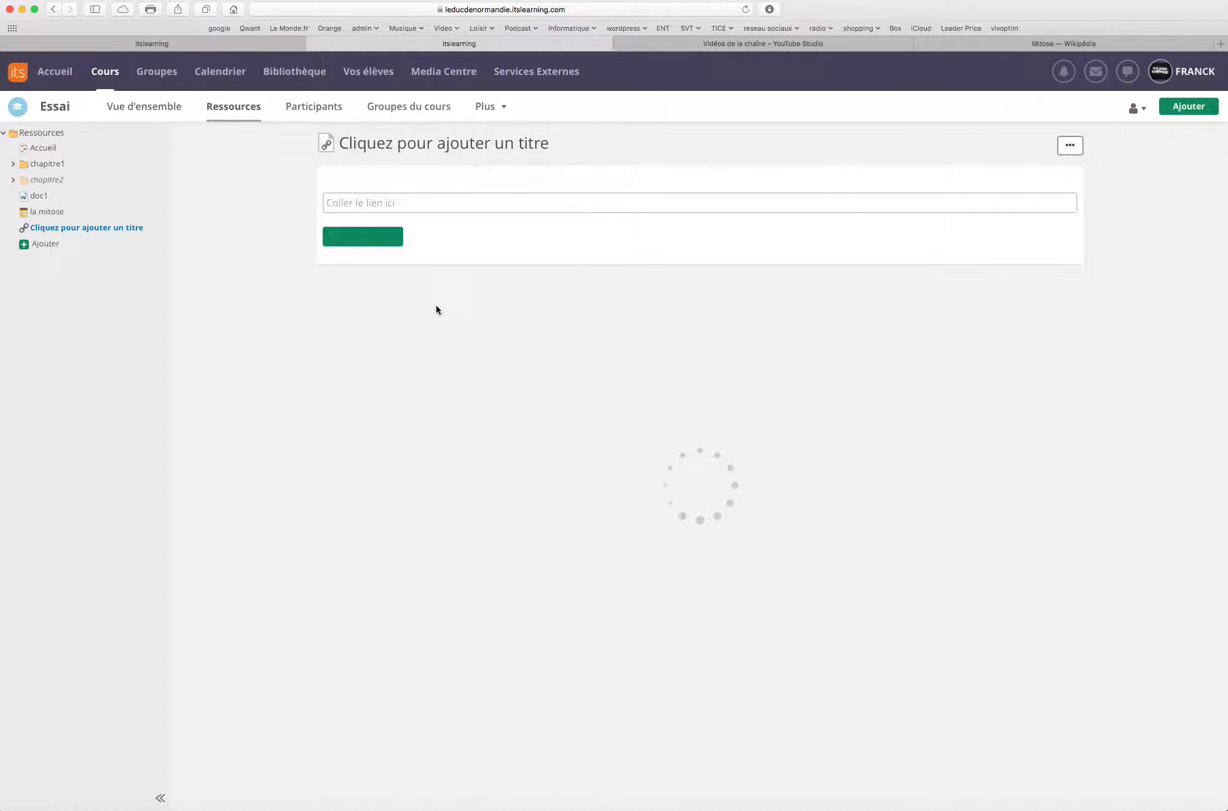
pyautogui.click(385, 202)
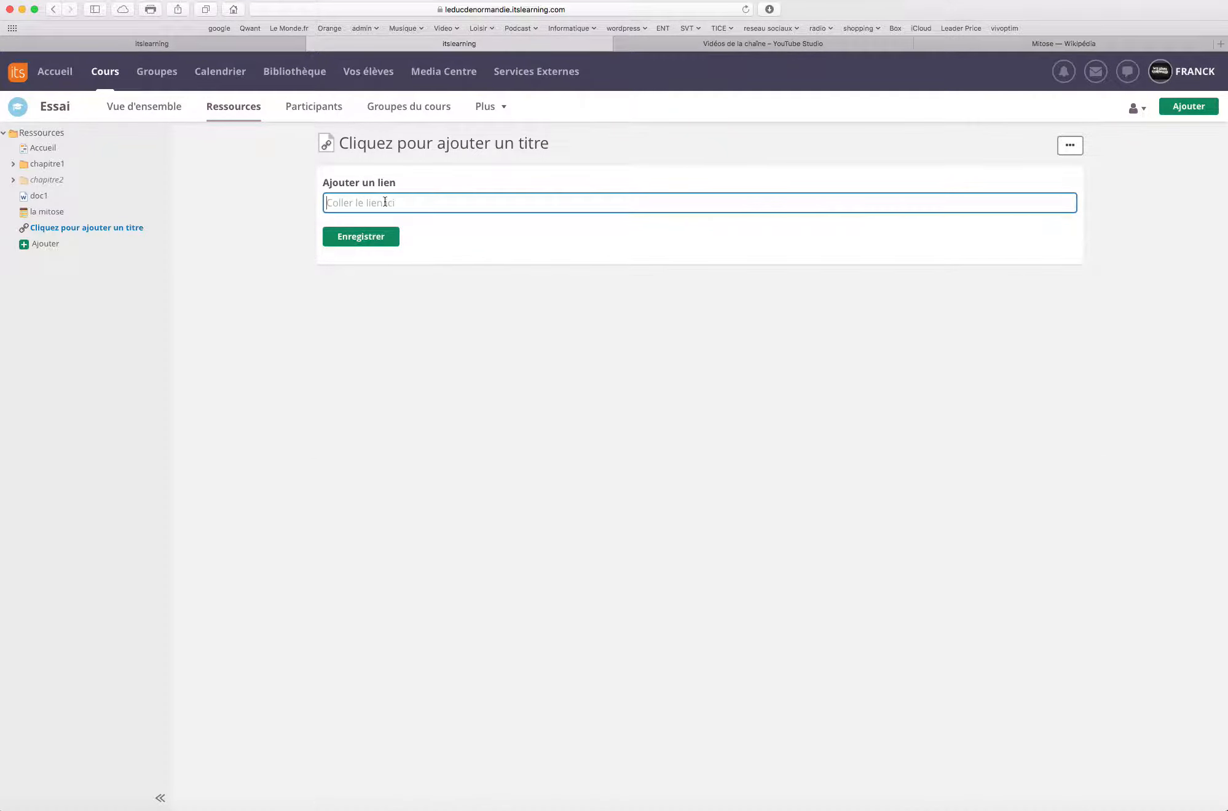
pyautogui.press('super+v')
# - Title the link resource "définition mitose" and save it with the page integrated into itslearning
pyautogui.click(404, 142)
pyautogui.write('d')
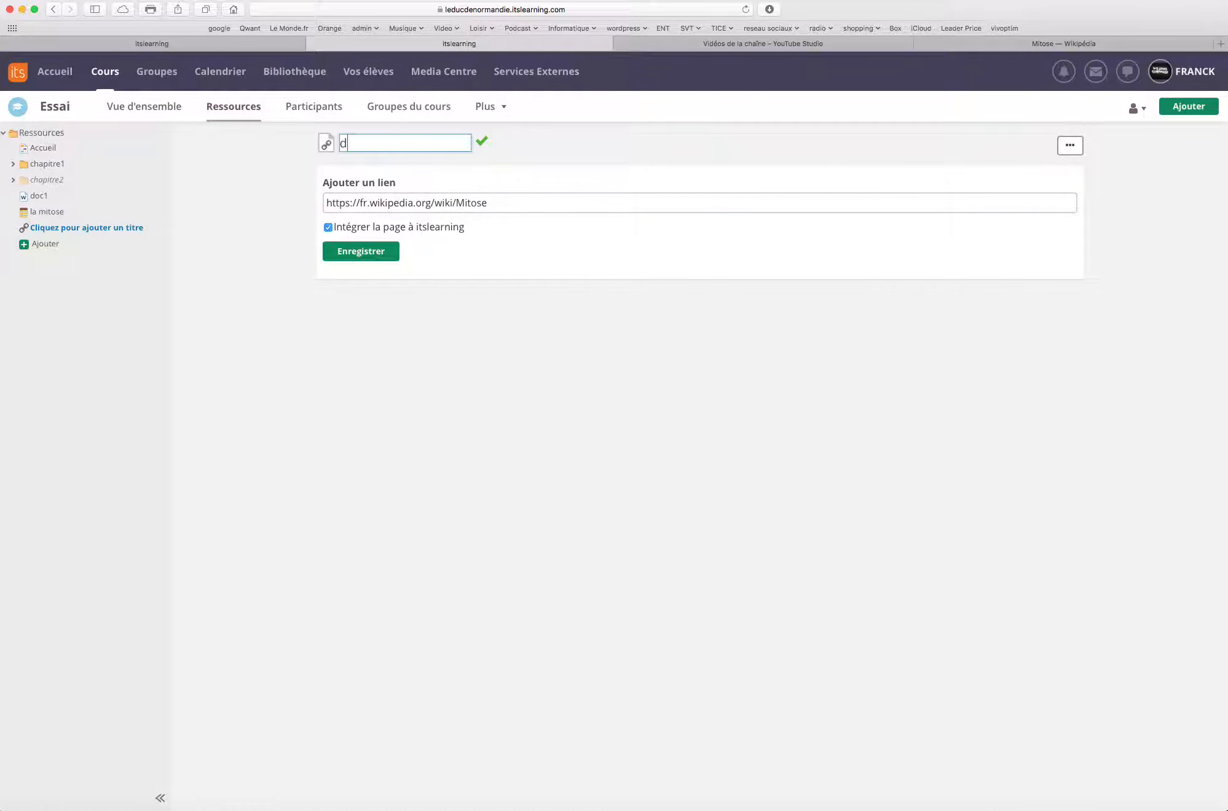
pyautogui.write('éfinition mitose')
pyautogui.press('Return')
pyautogui.click(337, 254)
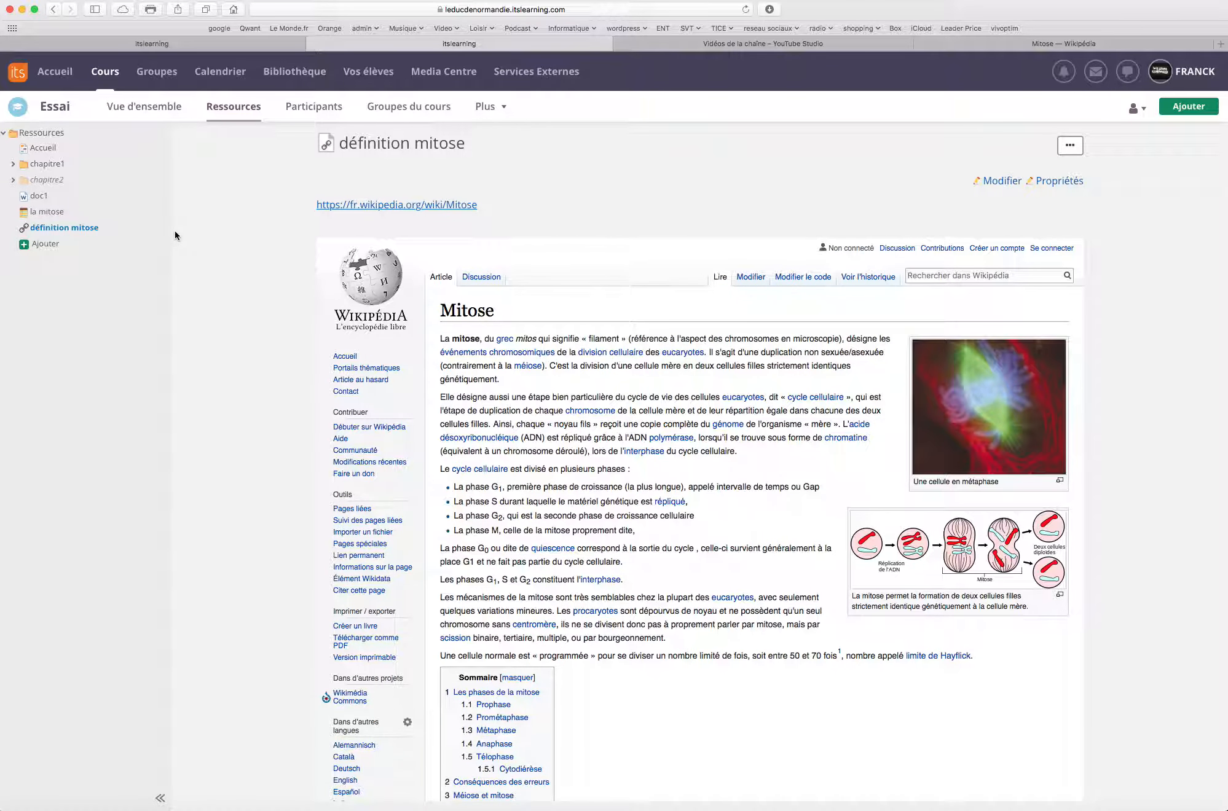
# - Create a Word document in the chapitre 1.1 subfolder of chapitre1 and enter "Document" as its body text
pyautogui.click(48, 212)
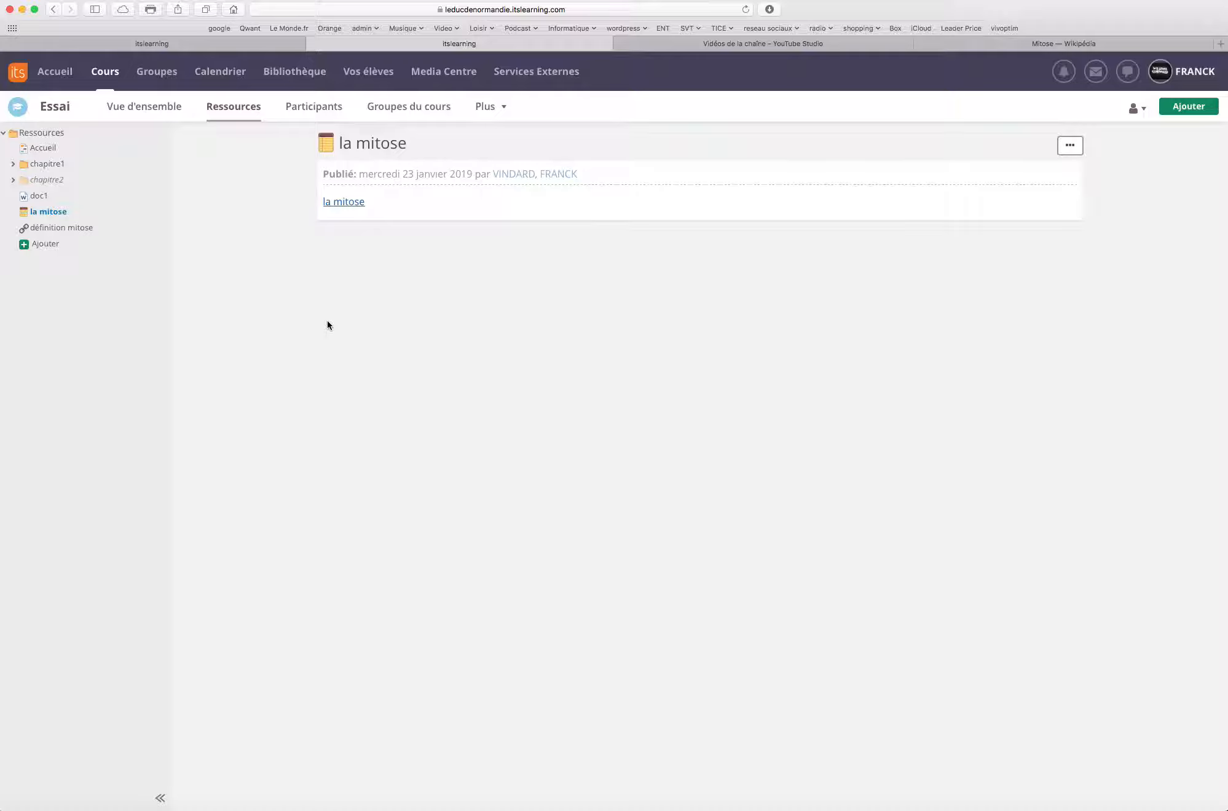
pyautogui.click(14, 165)
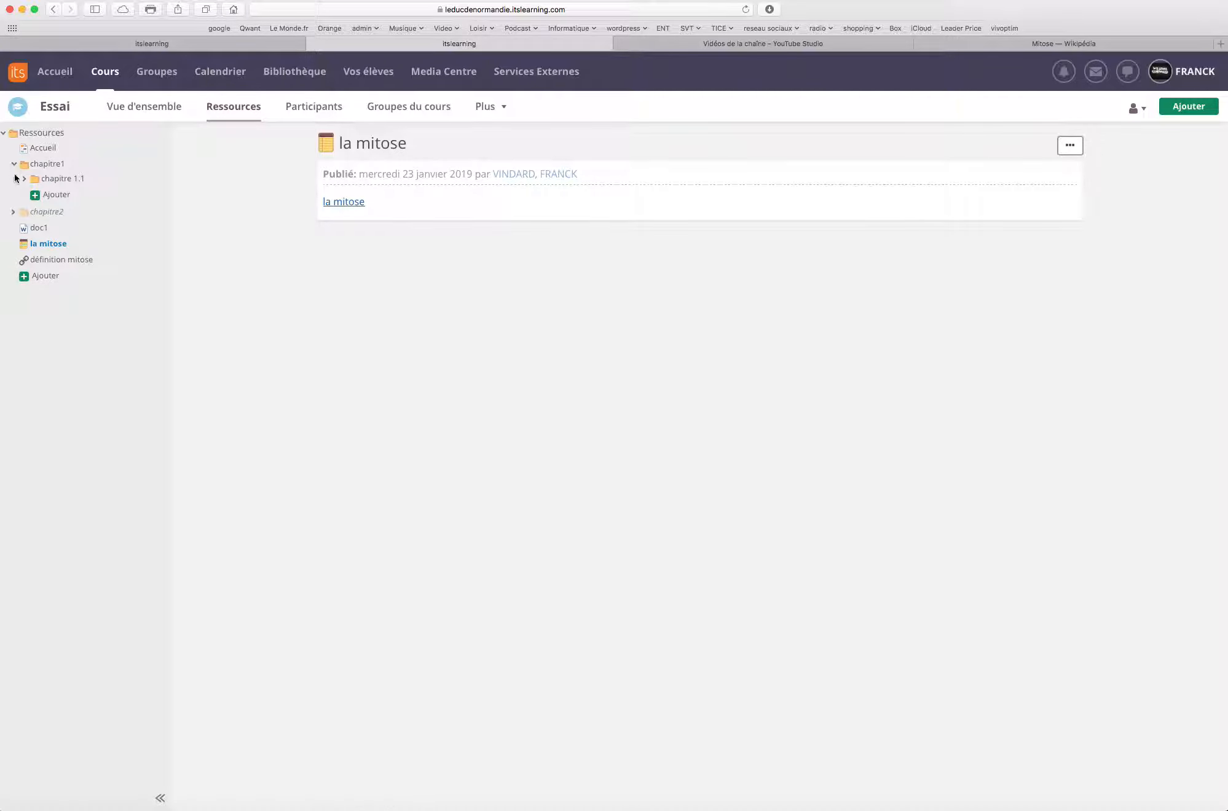
pyautogui.click(25, 178)
pyautogui.click(60, 194)
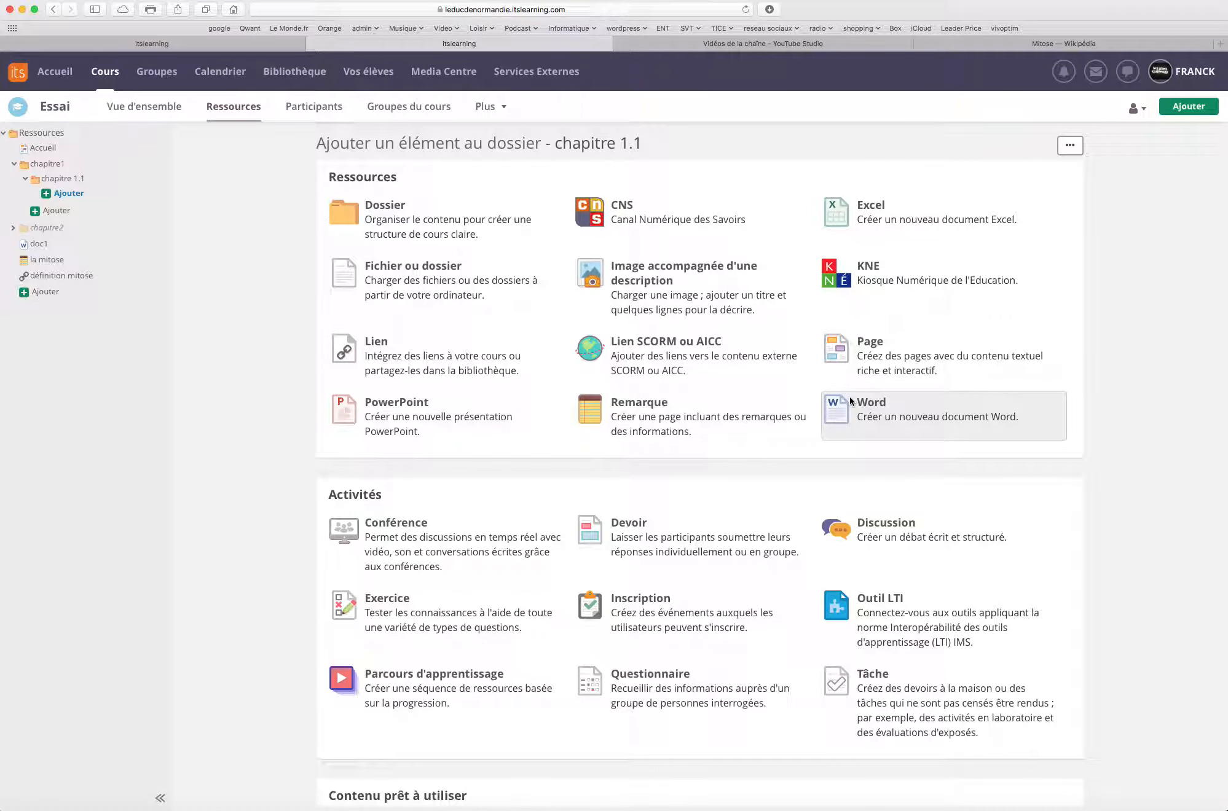
pyautogui.click(850, 399)
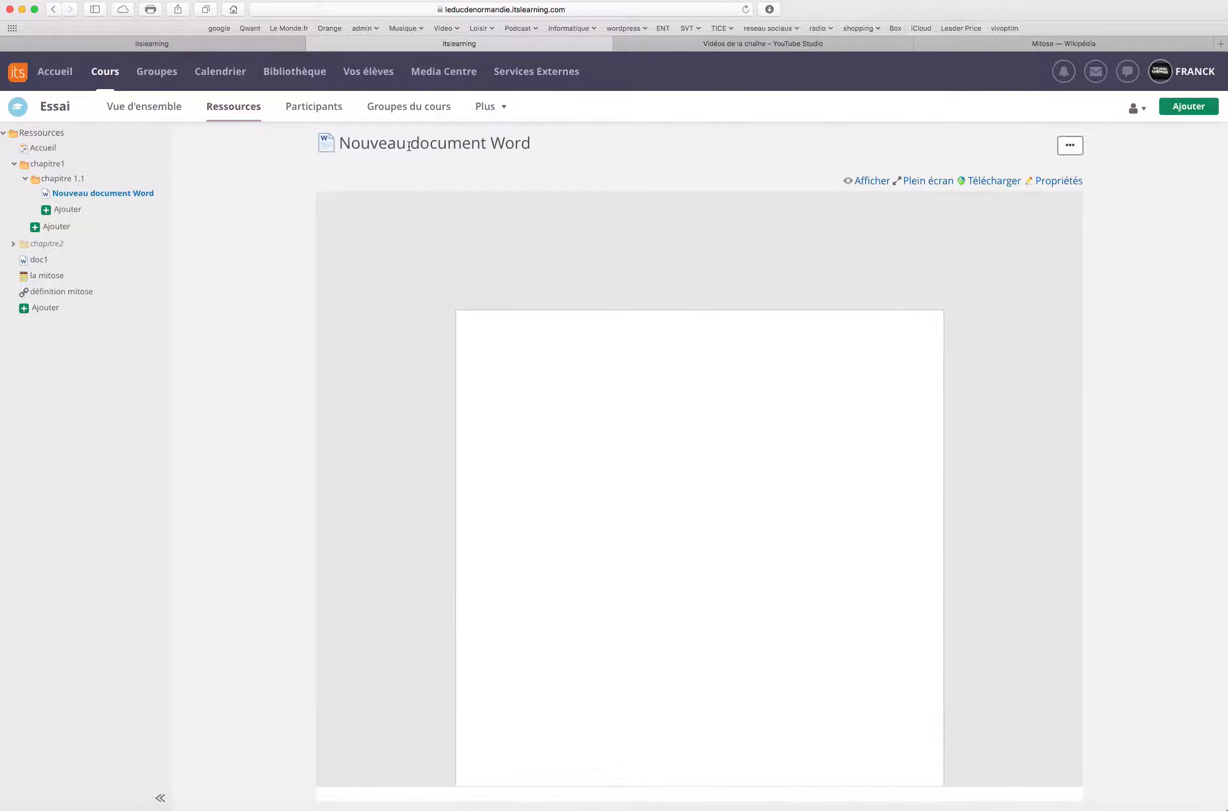
pyautogui.write('docum')
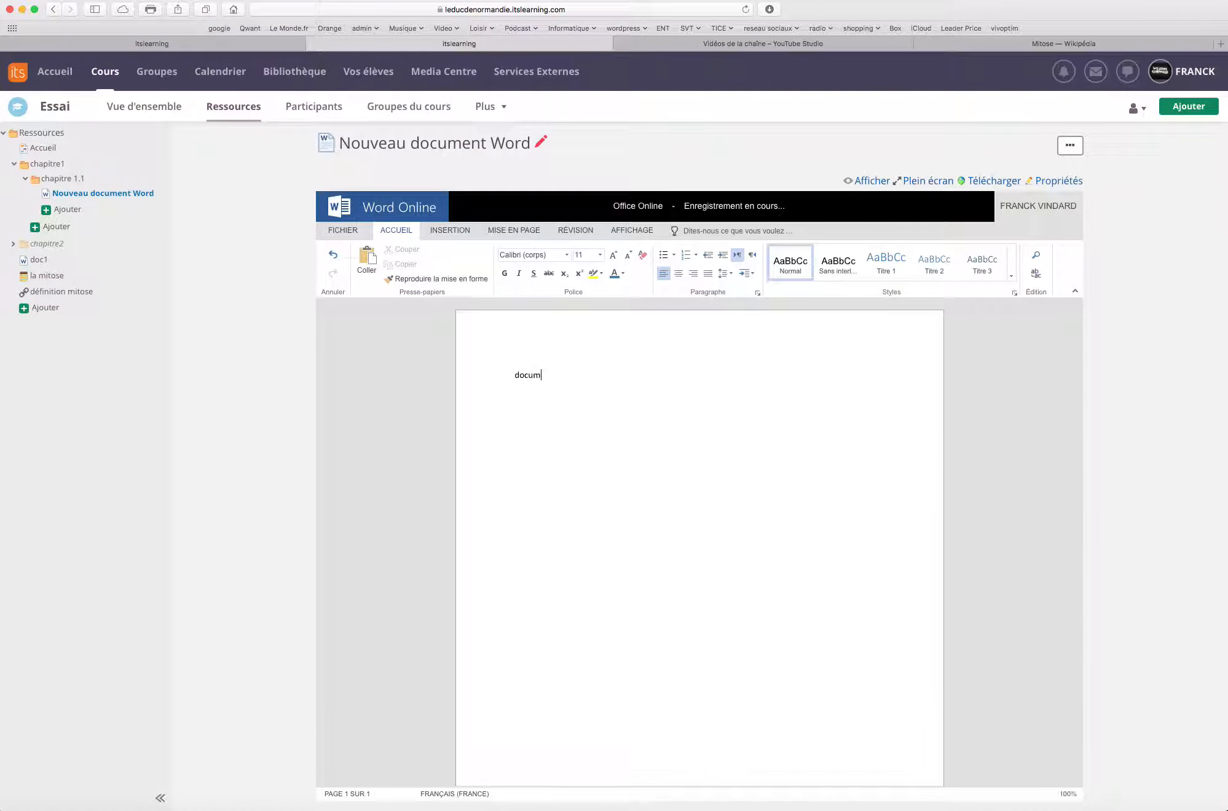
pyautogui.write('ent')
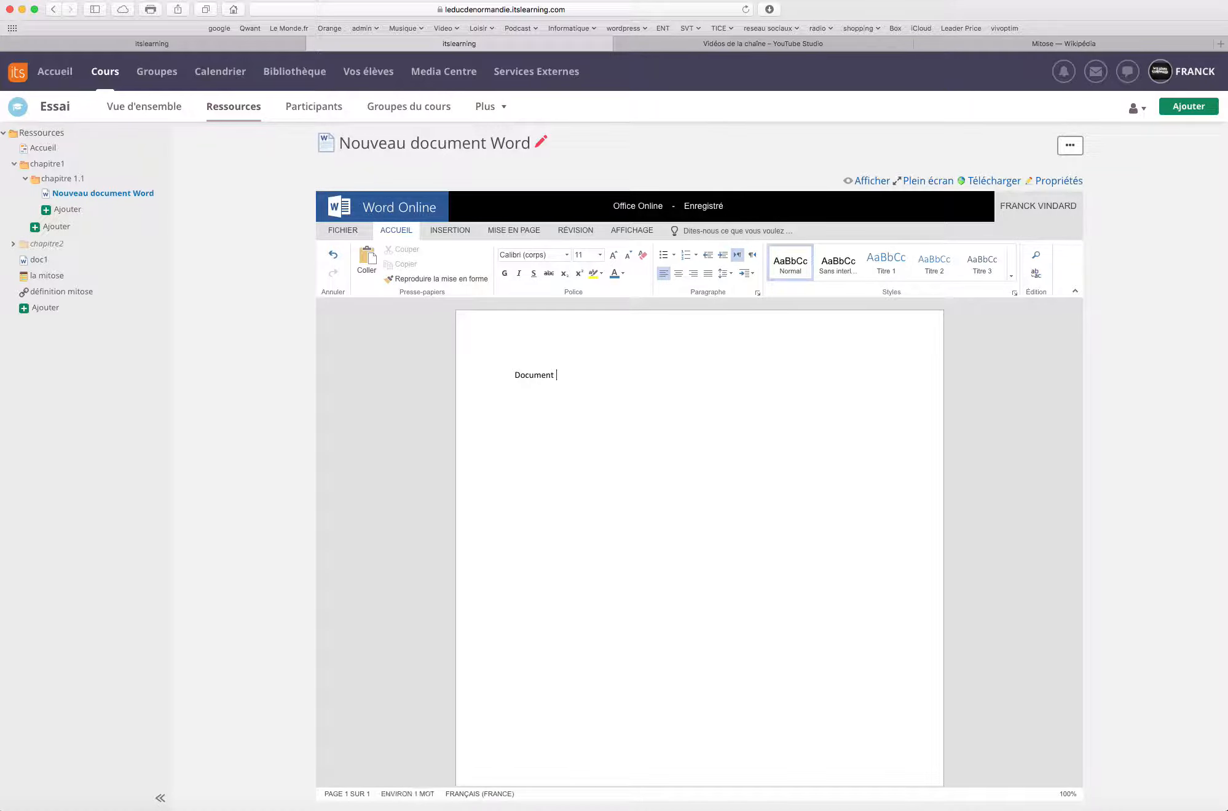
# - Rename the new Word document as "document mitose" and complete its body text to read "Document mitose"
pyautogui.click(450, 150)
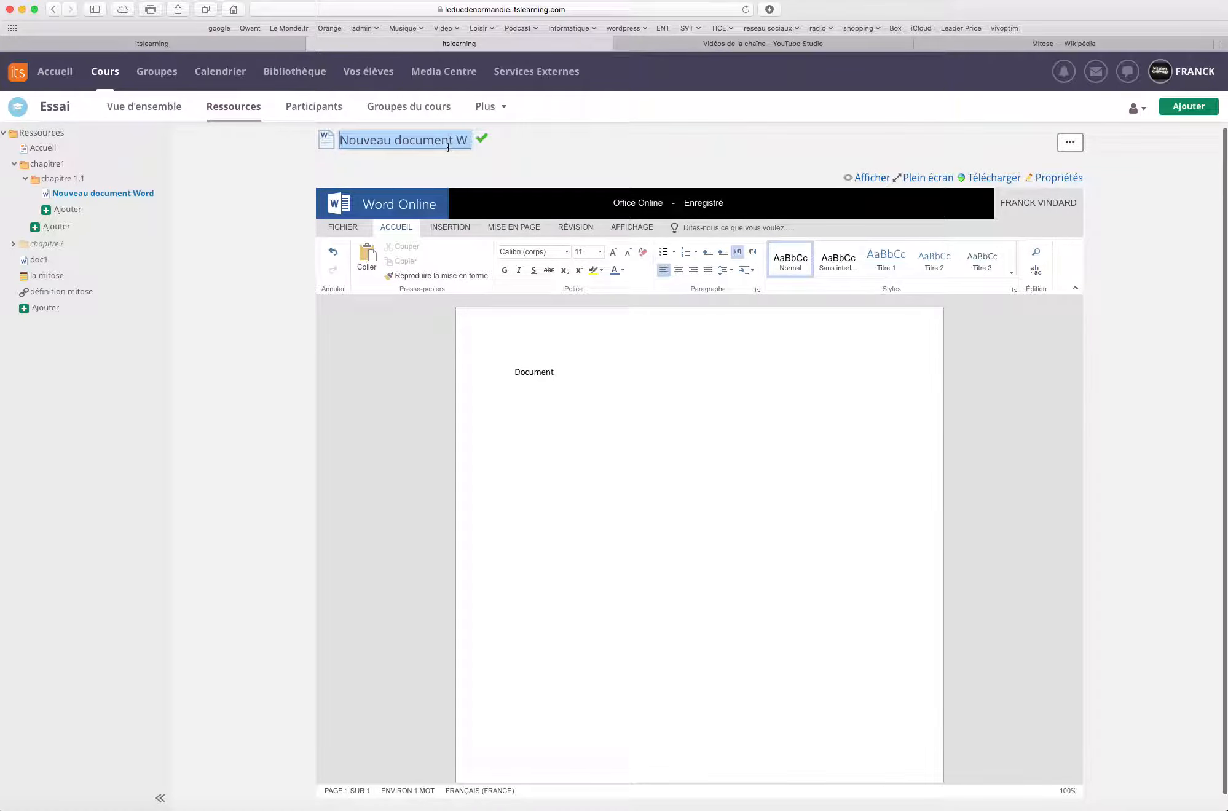
pyautogui.press('BackSpace')
pyautogui.write('document mitose')
pyautogui.press('Return')
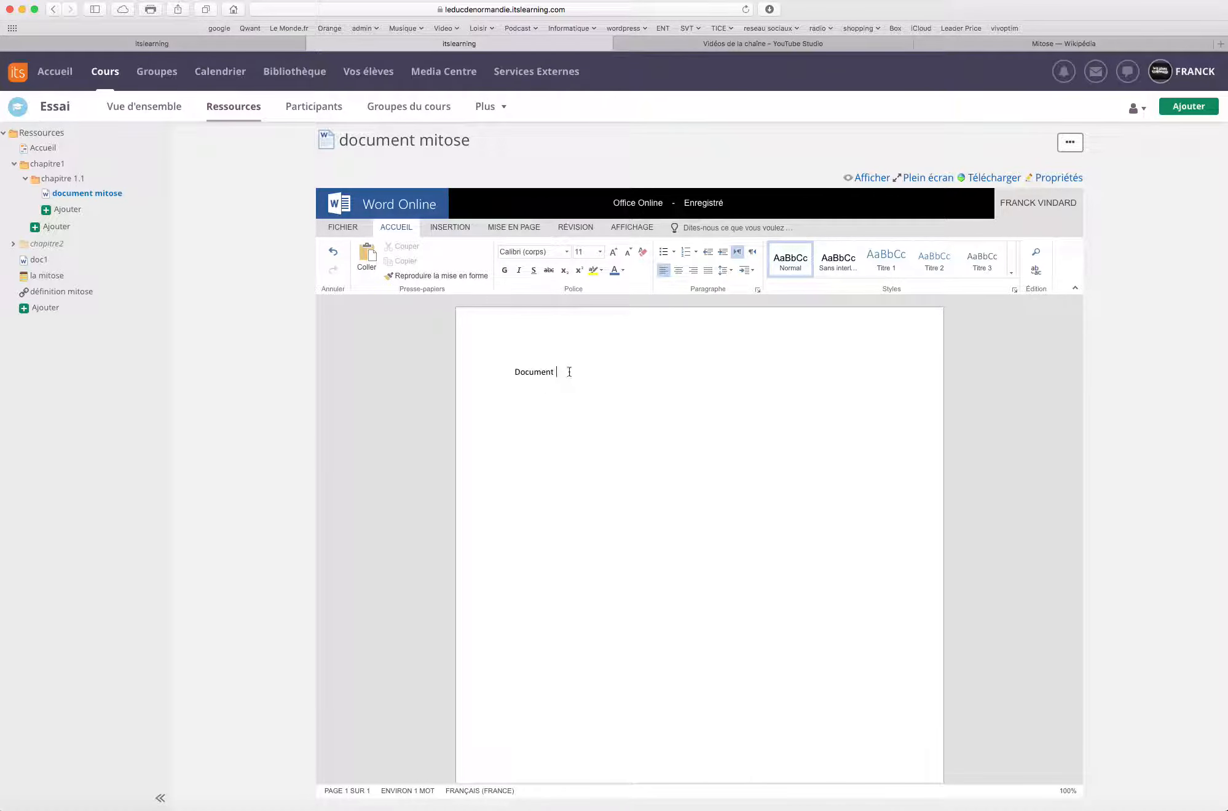
pyautogui.write('mitose')
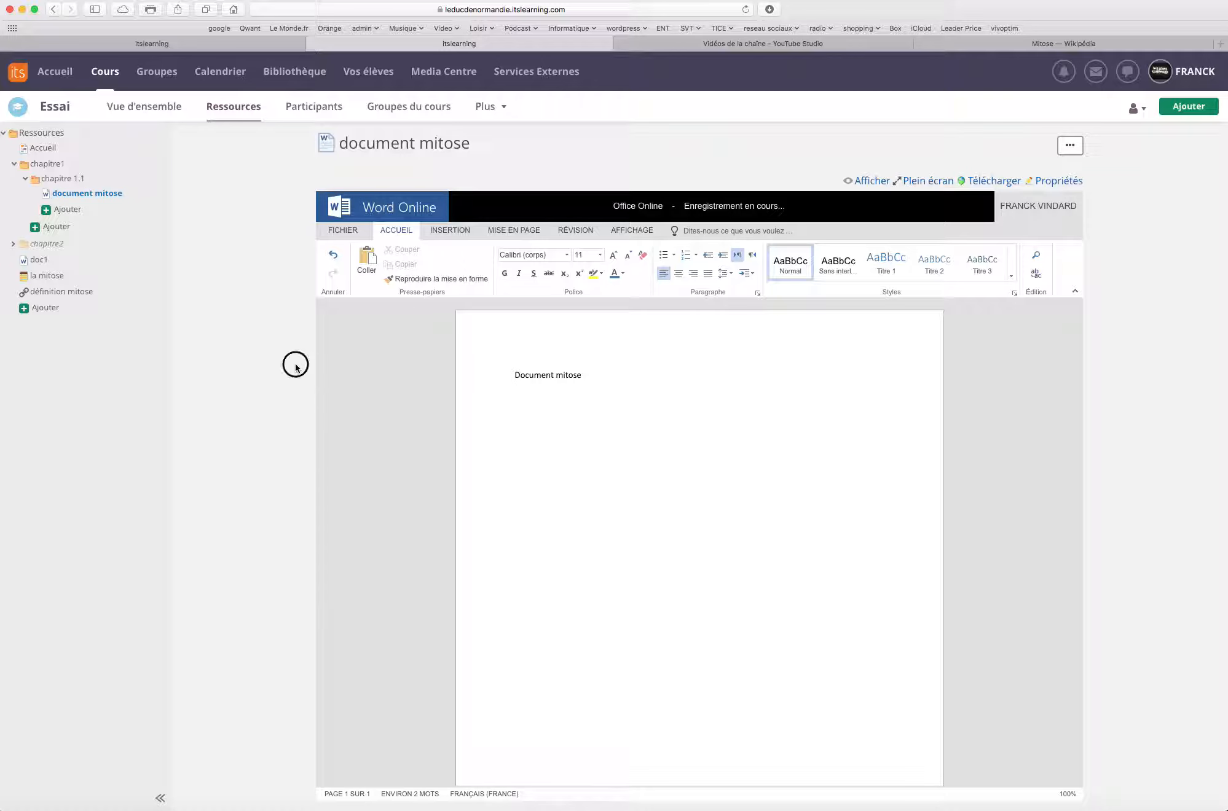
# - Open the "la mitose" note for editing and start a new line below its linked text
pyautogui.click(40, 276)
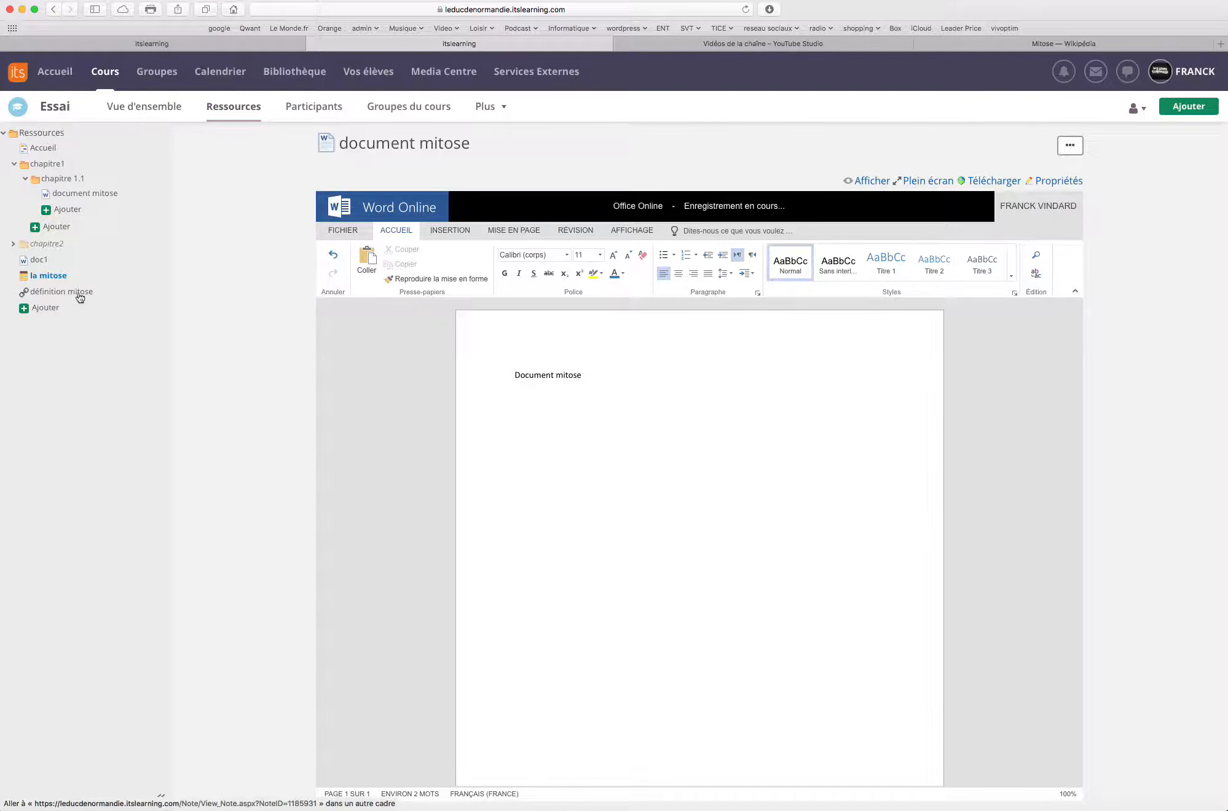
pyautogui.click(44, 277)
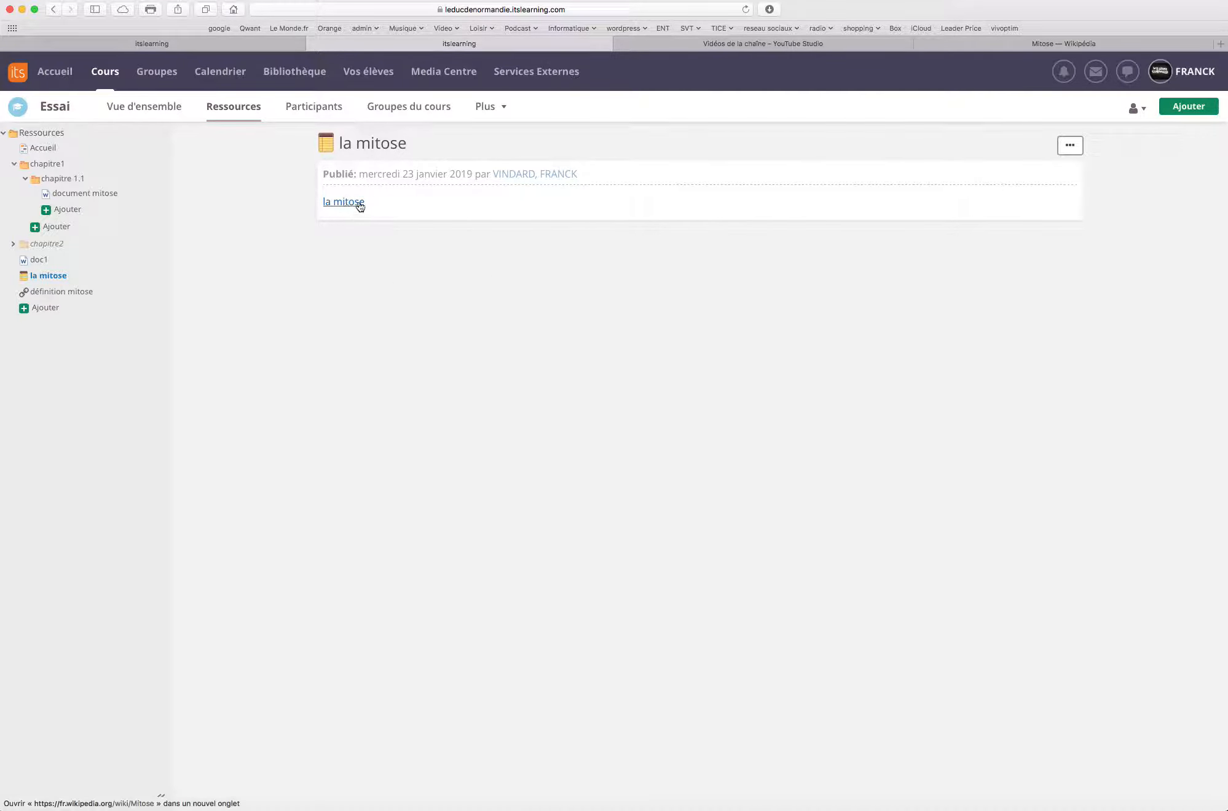
pyautogui.click(1073, 148)
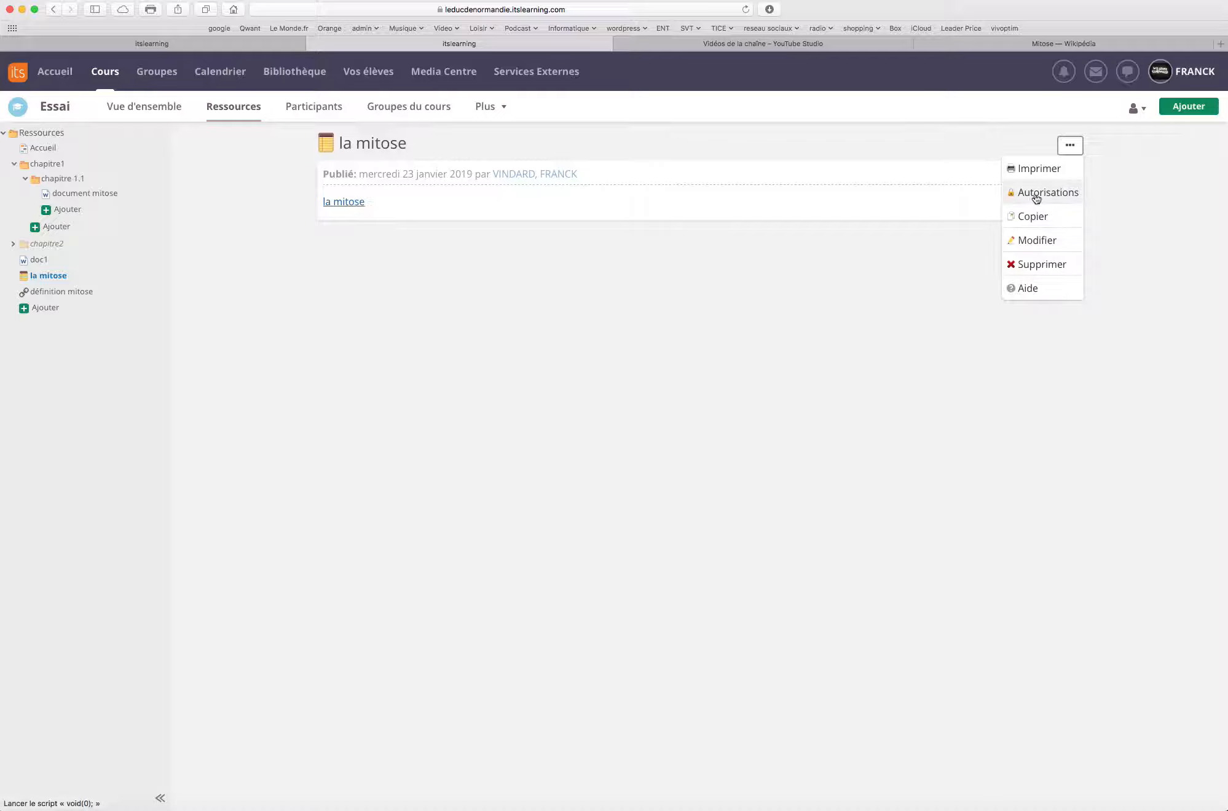
pyautogui.click(1038, 241)
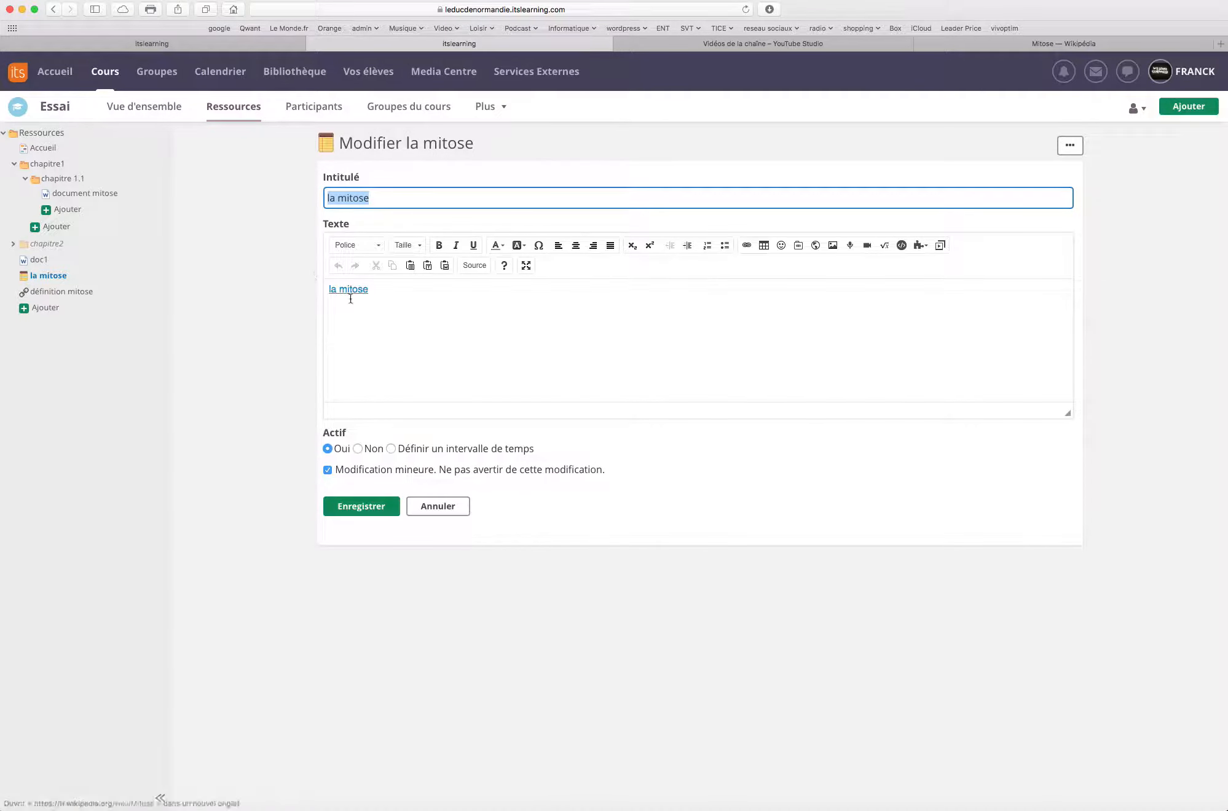
pyautogui.click(388, 289)
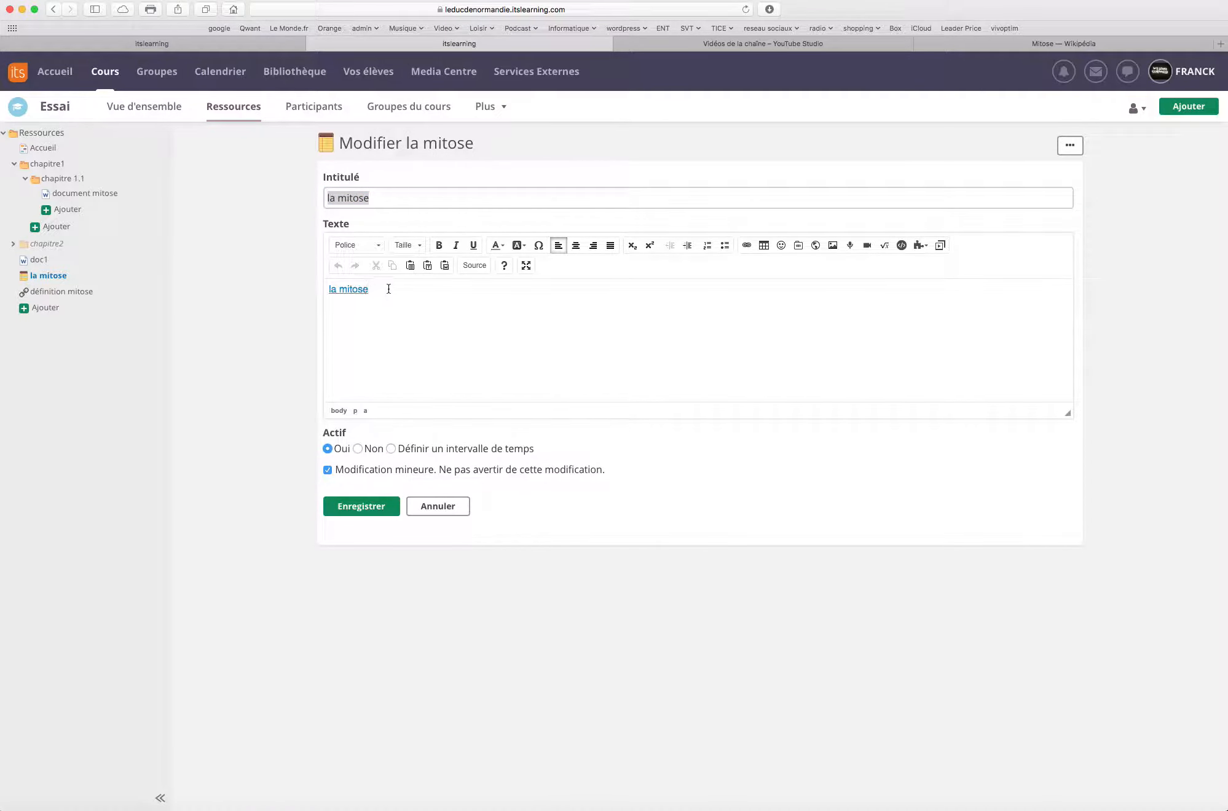
pyautogui.tripleClick(351, 289)
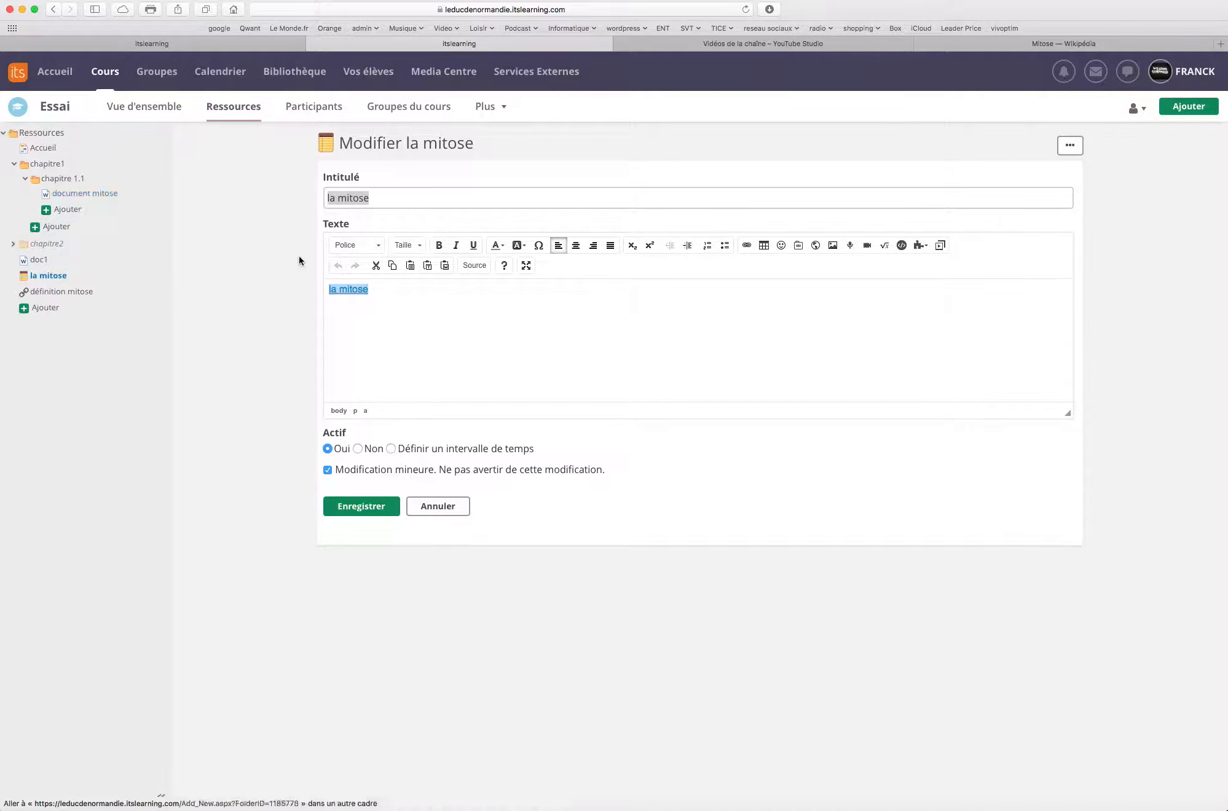
pyautogui.click(411, 292)
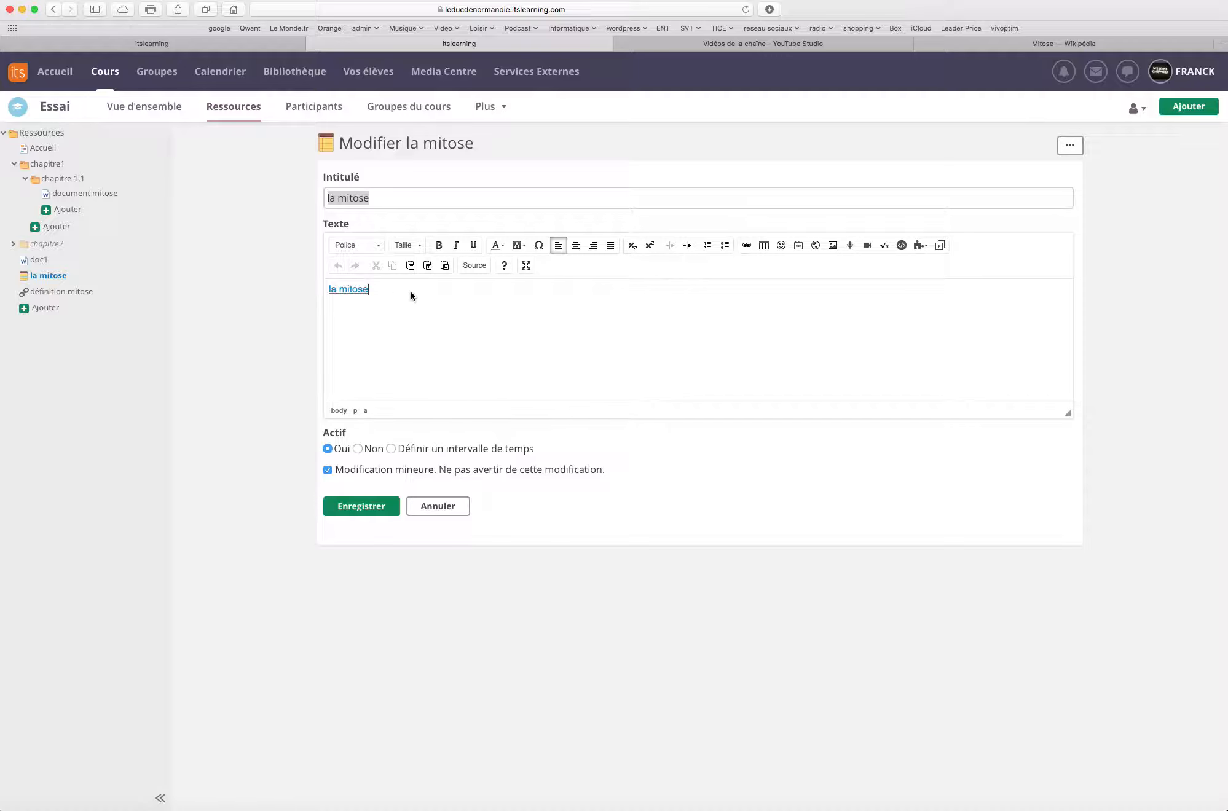
pyautogui.press('Return')
# - Replace the Wikipedia page with Google and search for images of "la mitose"
pyautogui.click(988, 41)
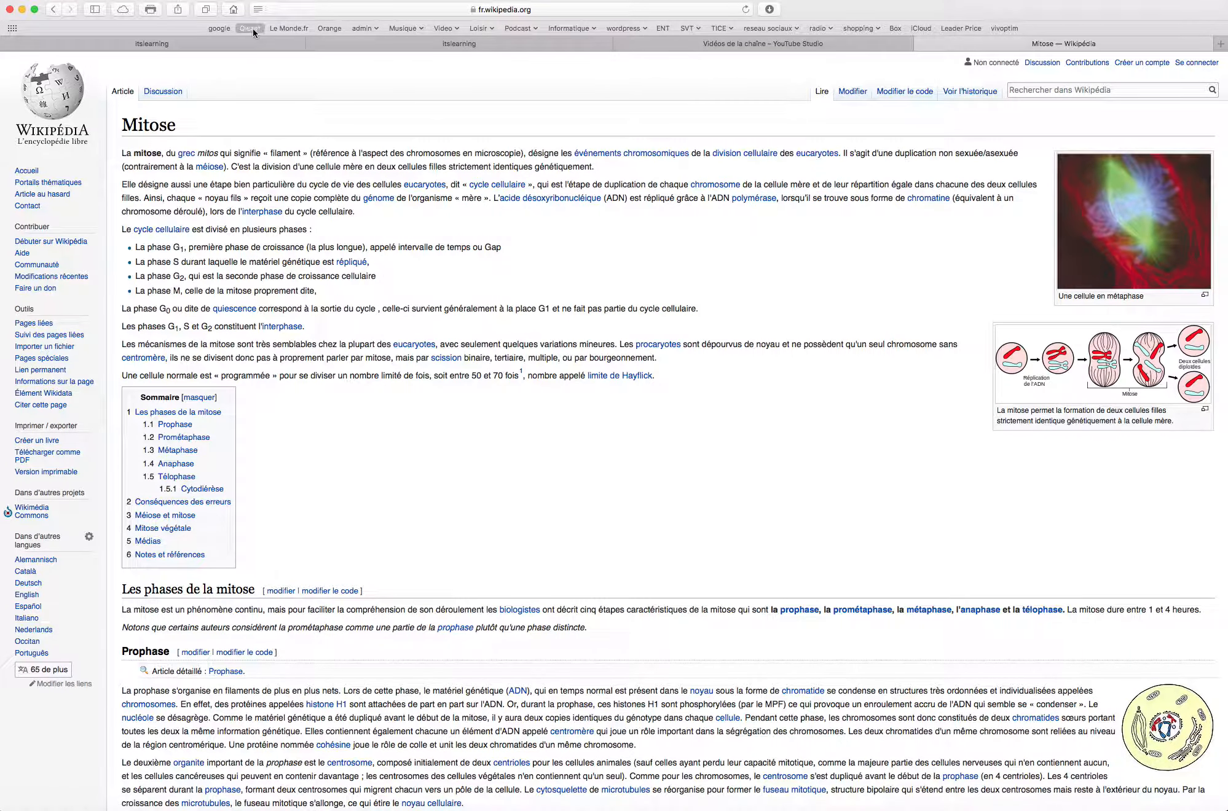
pyautogui.click(223, 29)
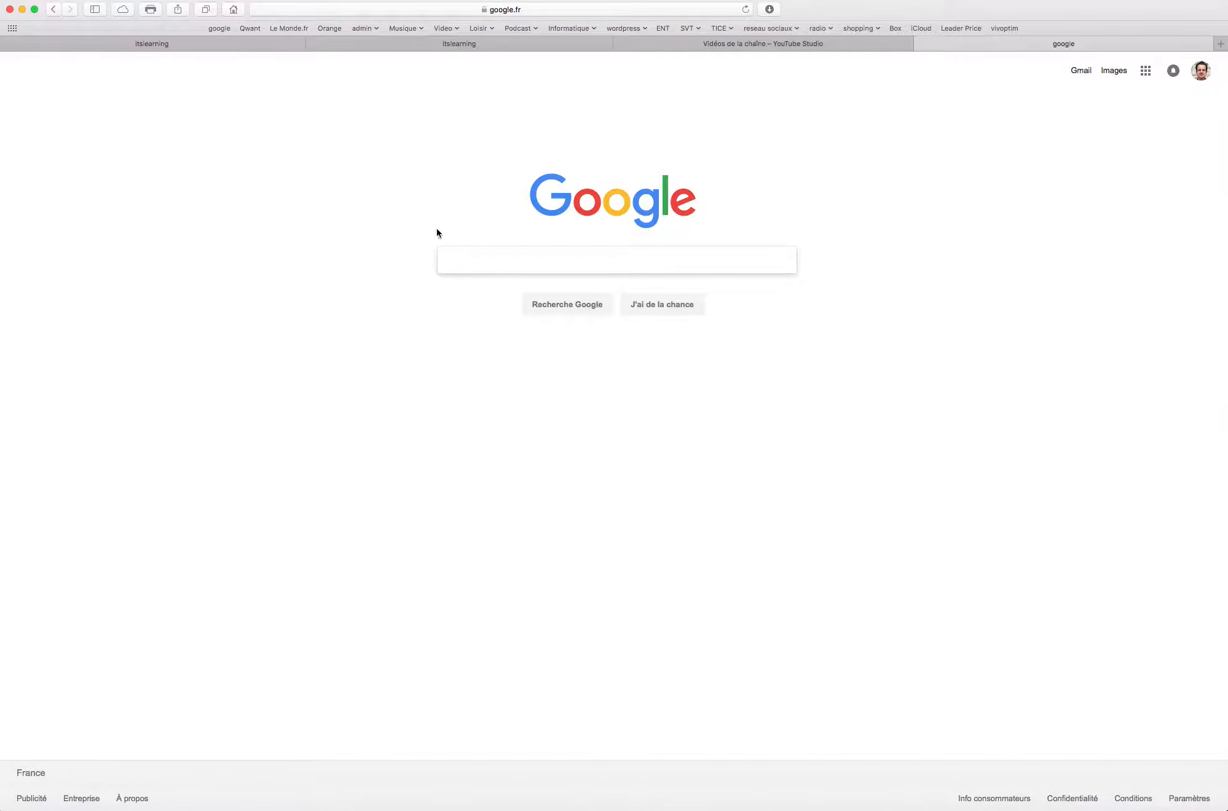
pyautogui.click(466, 260)
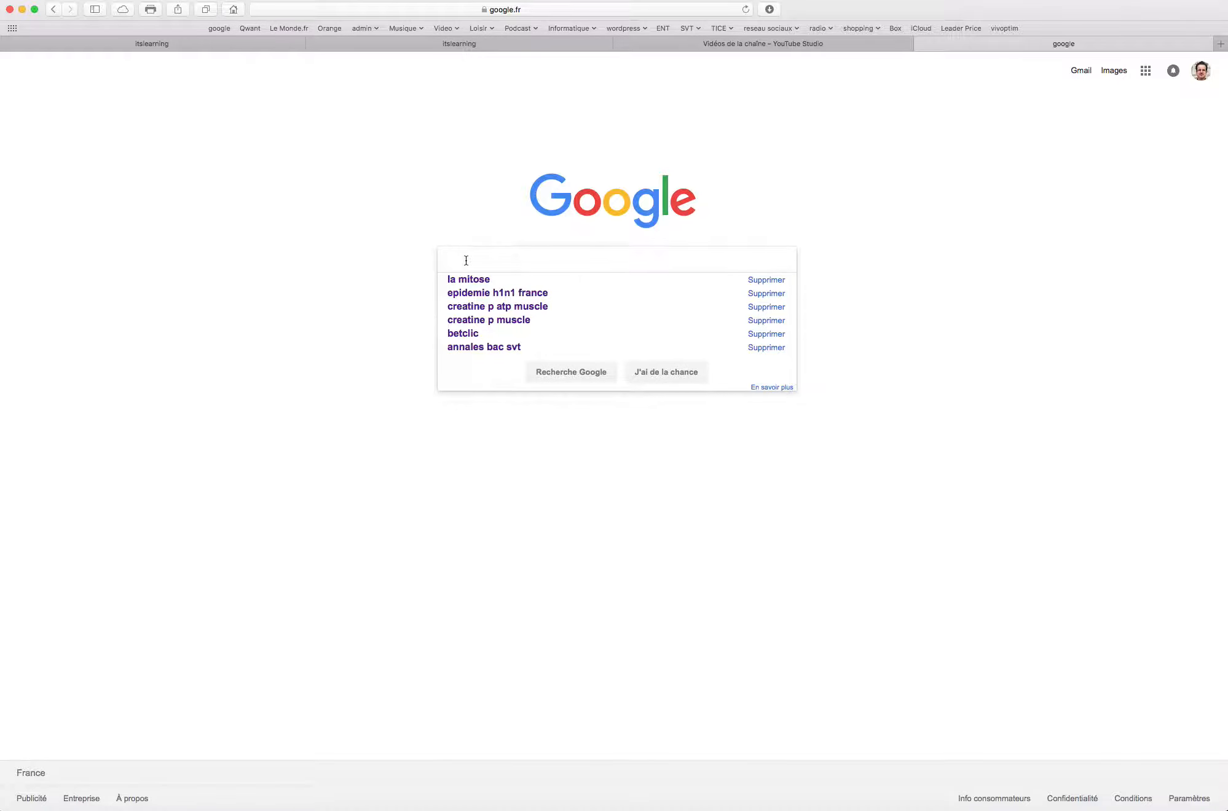
pyautogui.click(467, 279)
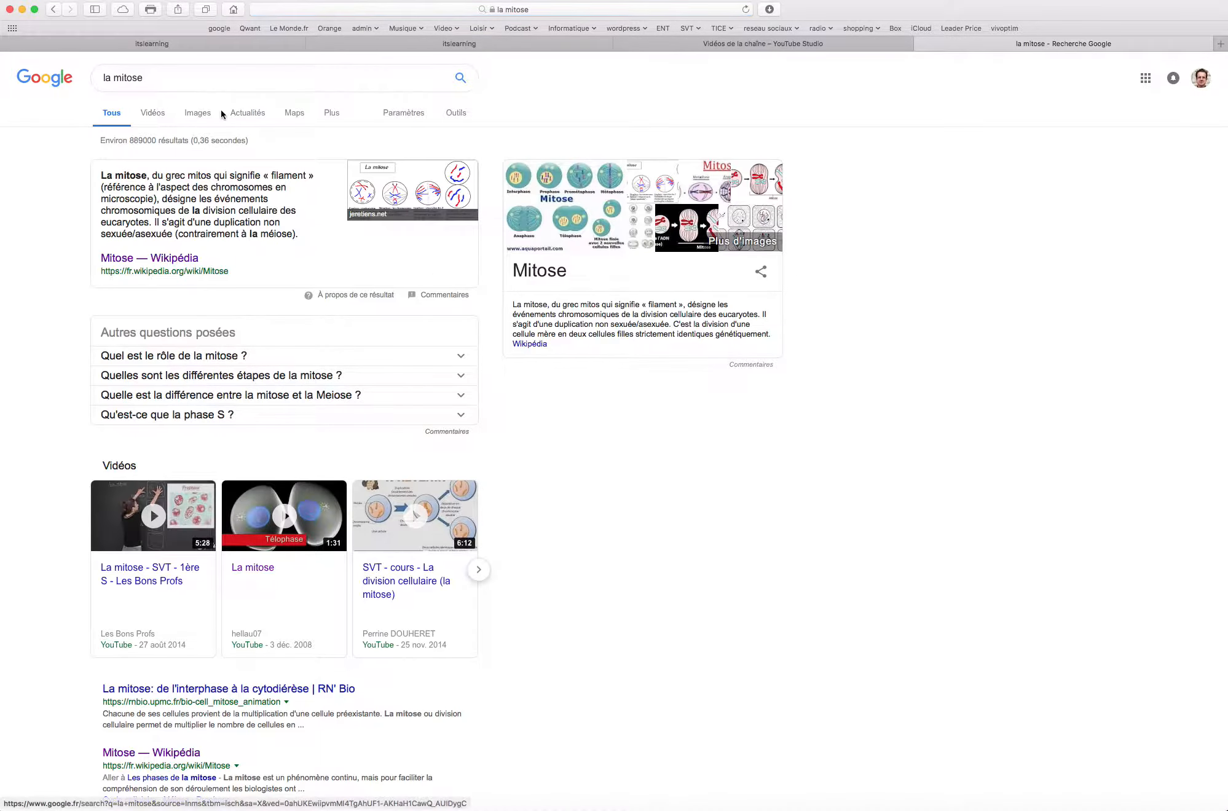
pyautogui.click(201, 114)
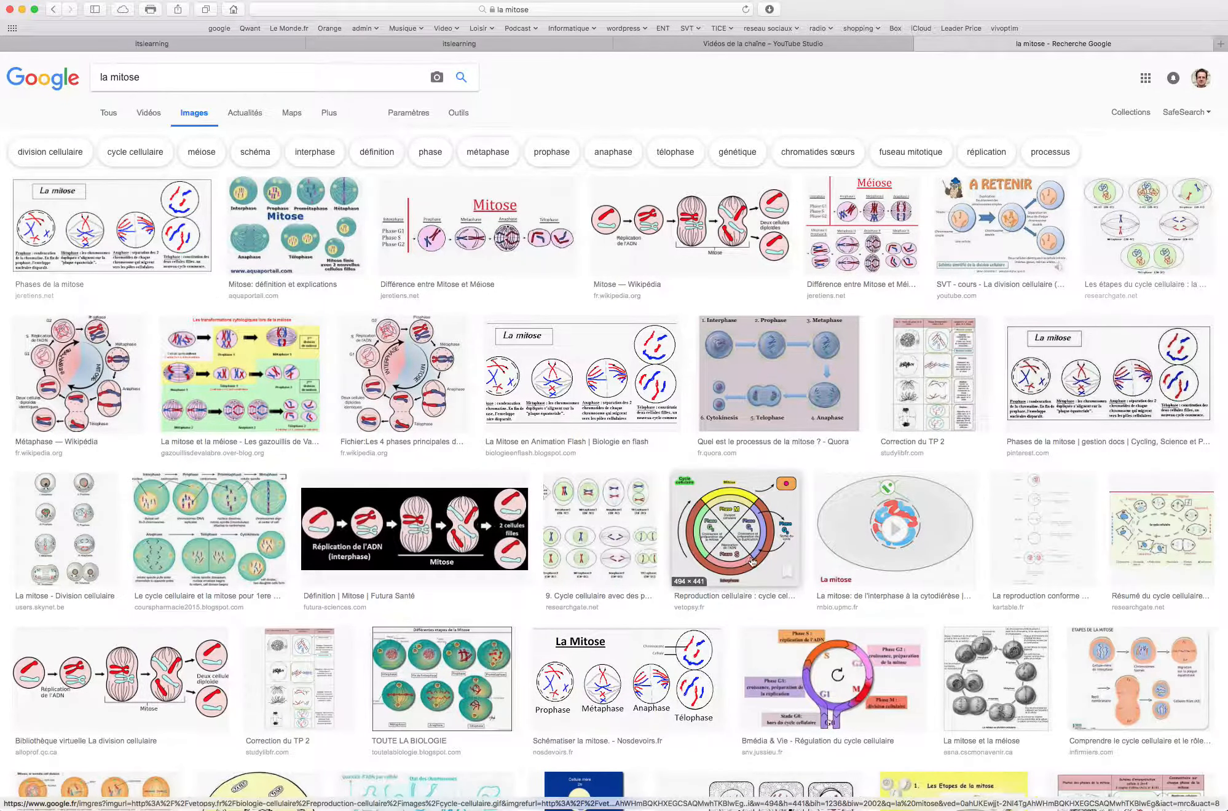
# - Find the round yellow cell image from Wikiversity in the results and save it to the Bureau folder as Schprophase.jpg
pyautogui.scroll(-5, 710, 526)
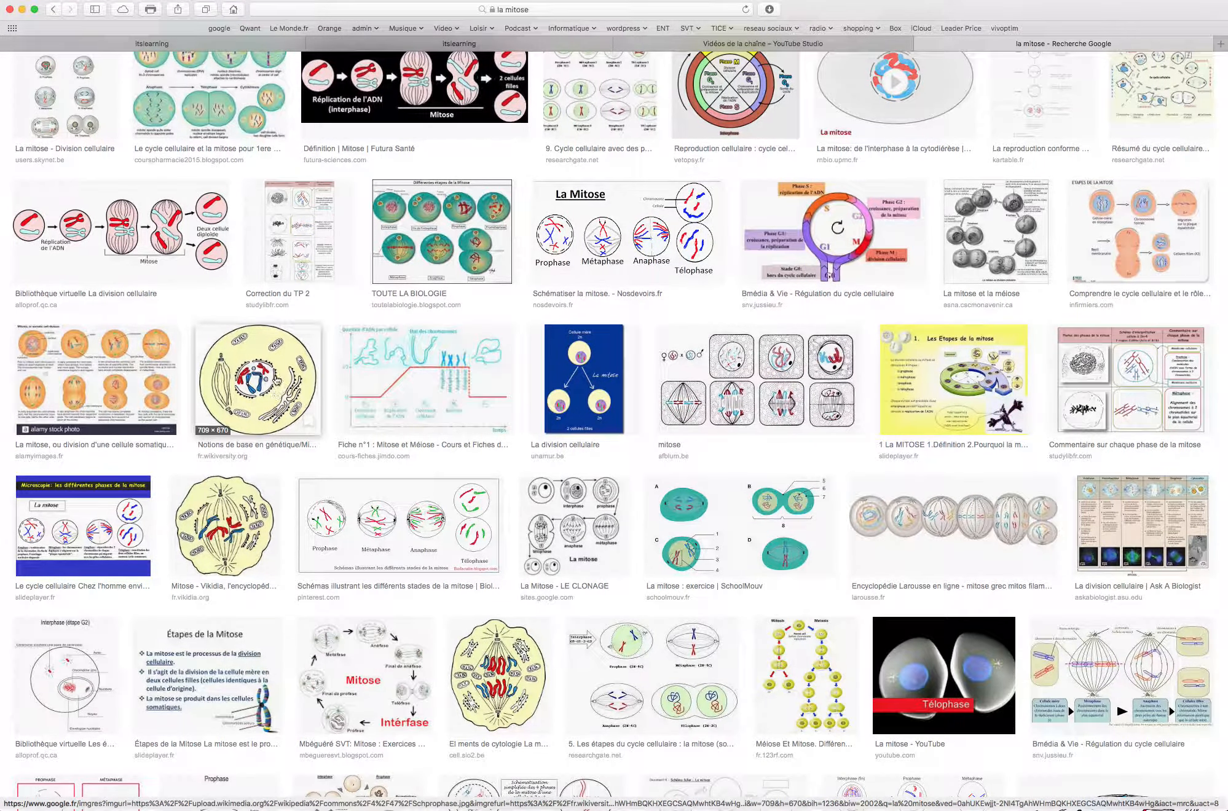
pyautogui.click(307, 387)
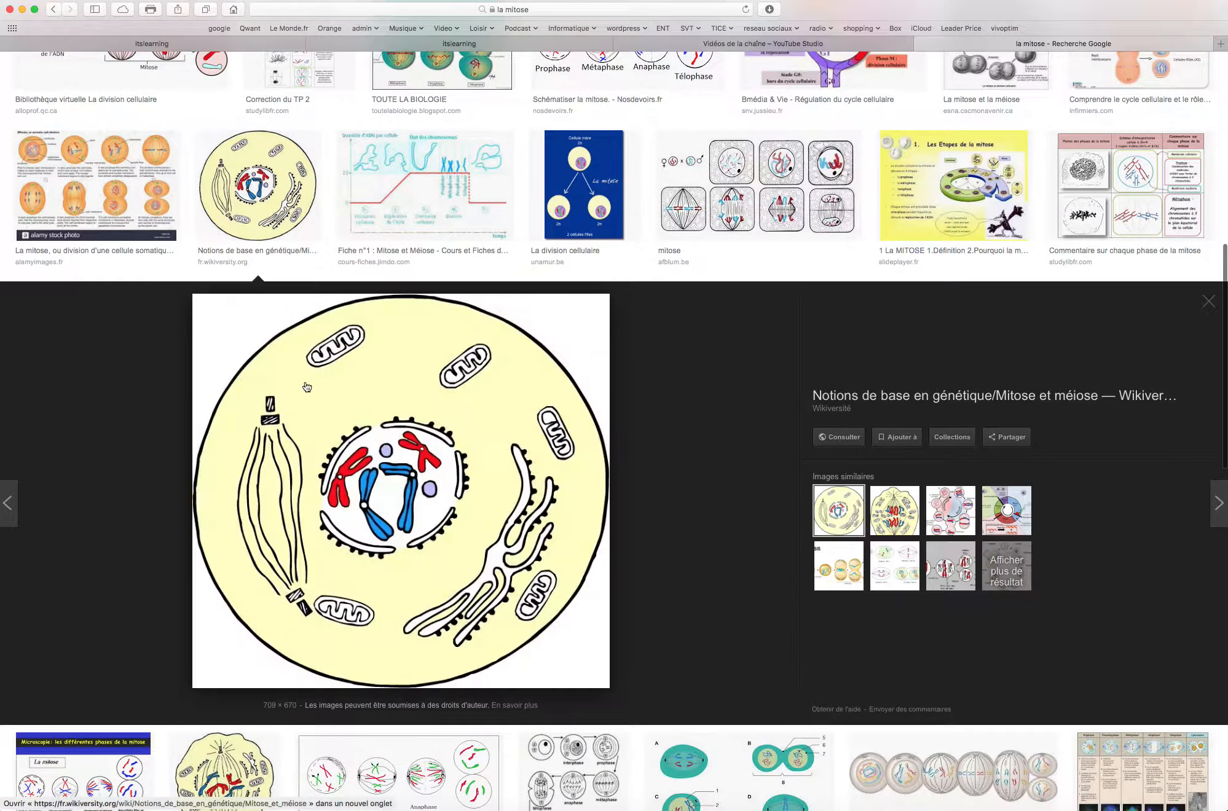
pyautogui.rightClick(413, 453)
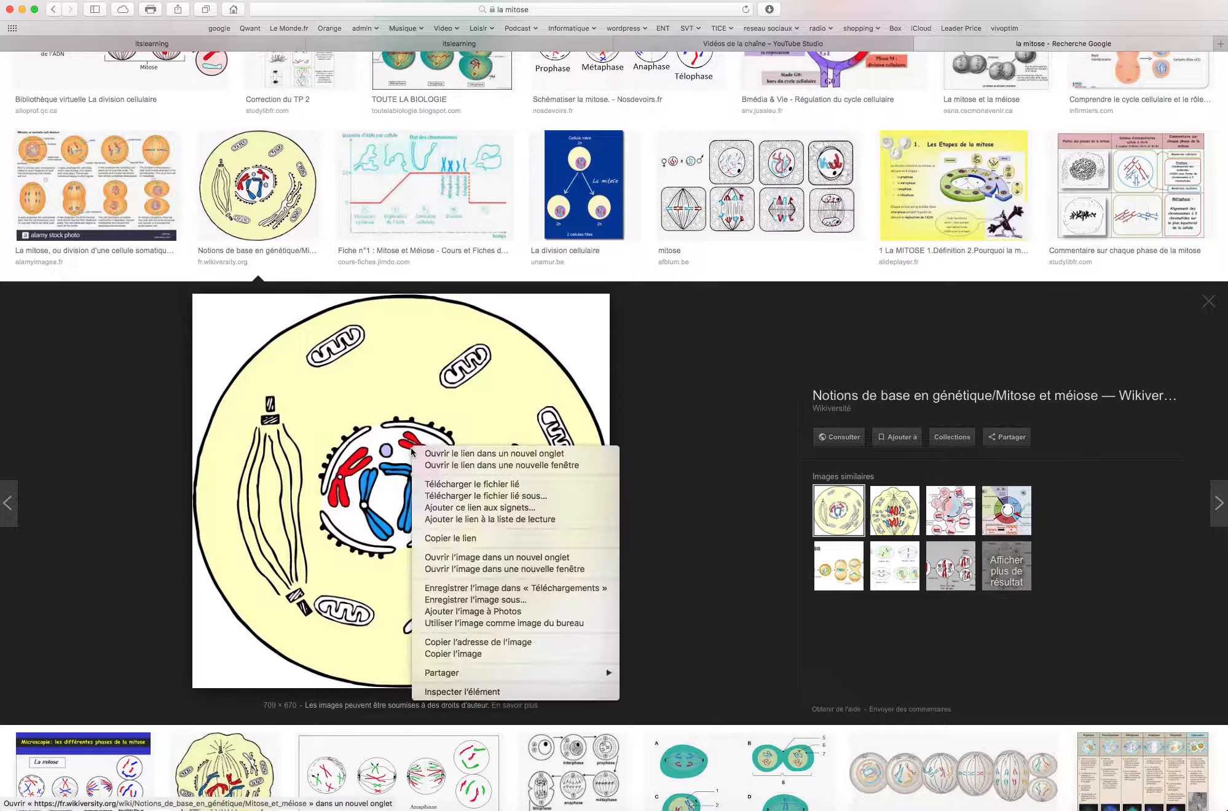
pyautogui.click(463, 600)
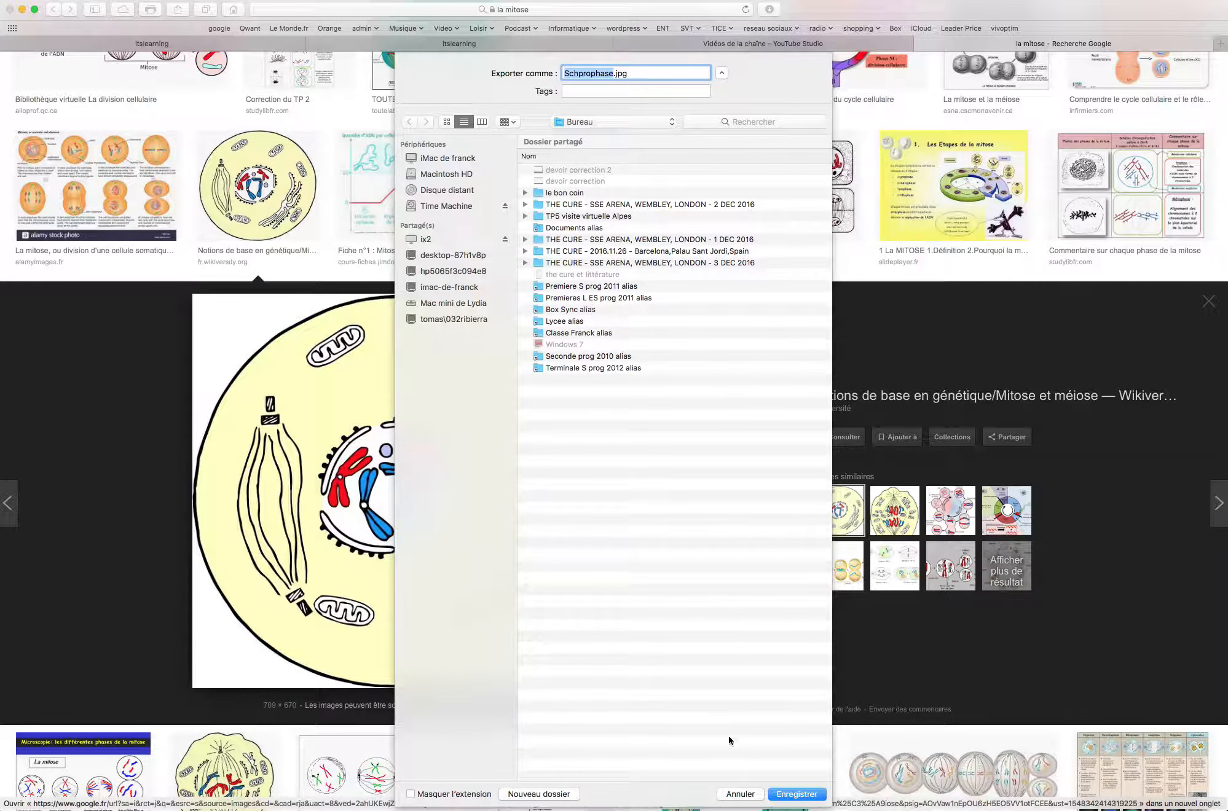
pyautogui.click(793, 795)
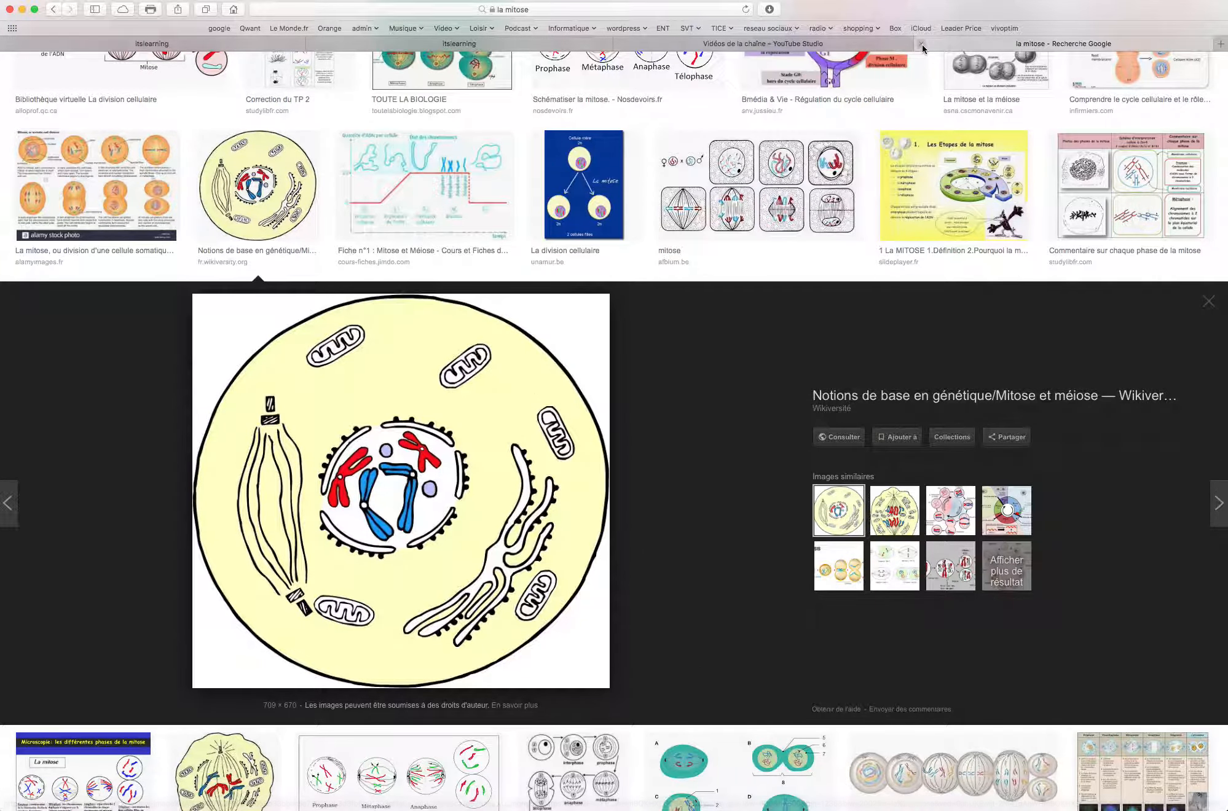
# - Close the image search and upload Schprophase.jpg from the Bureau folder into the "la mitose" note below its linked text
pyautogui.click(922, 44)
pyautogui.click(672, 44)
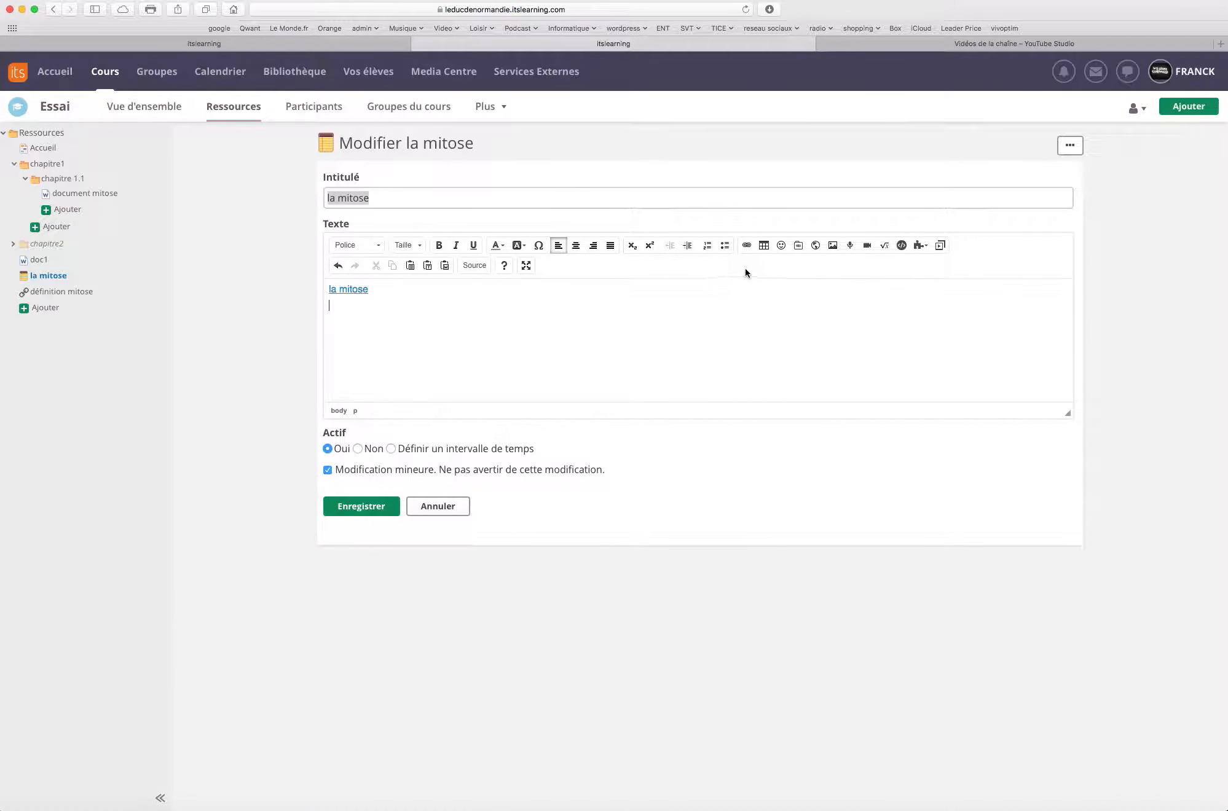
pyautogui.click(833, 246)
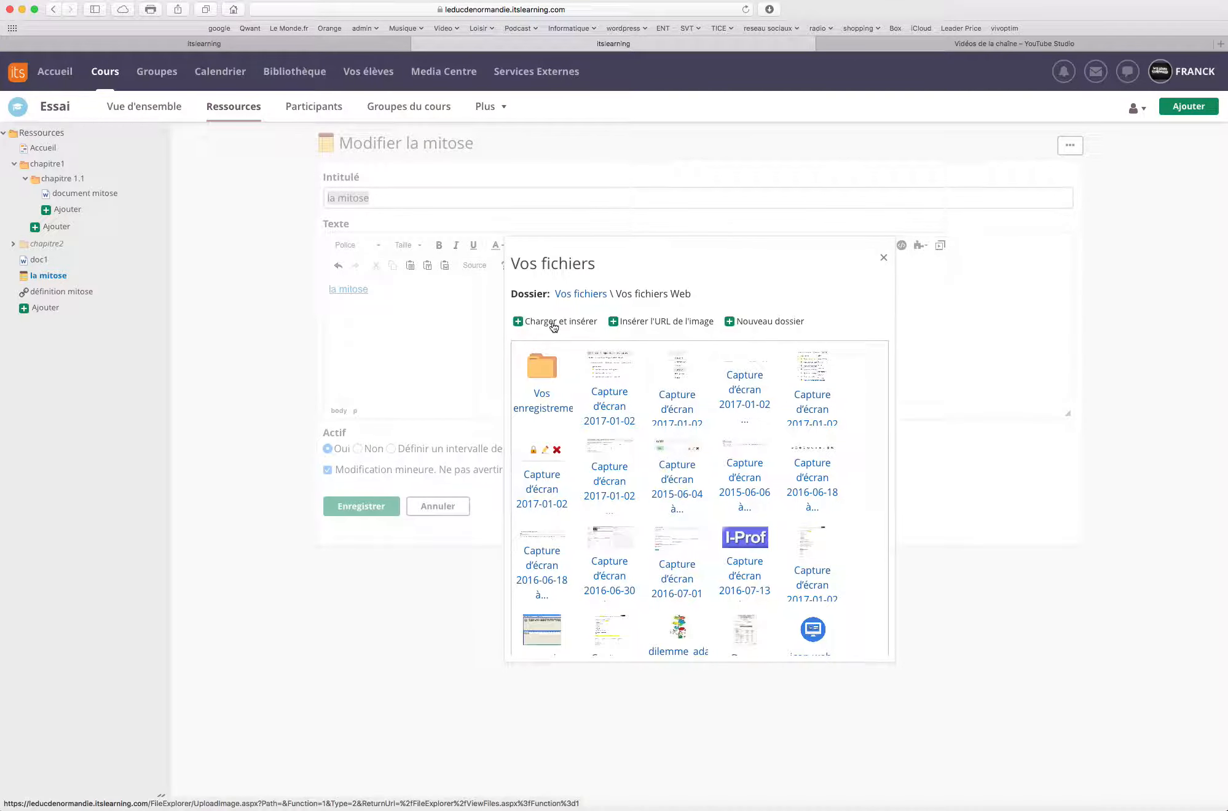
pyautogui.click(554, 324)
pyautogui.click(546, 314)
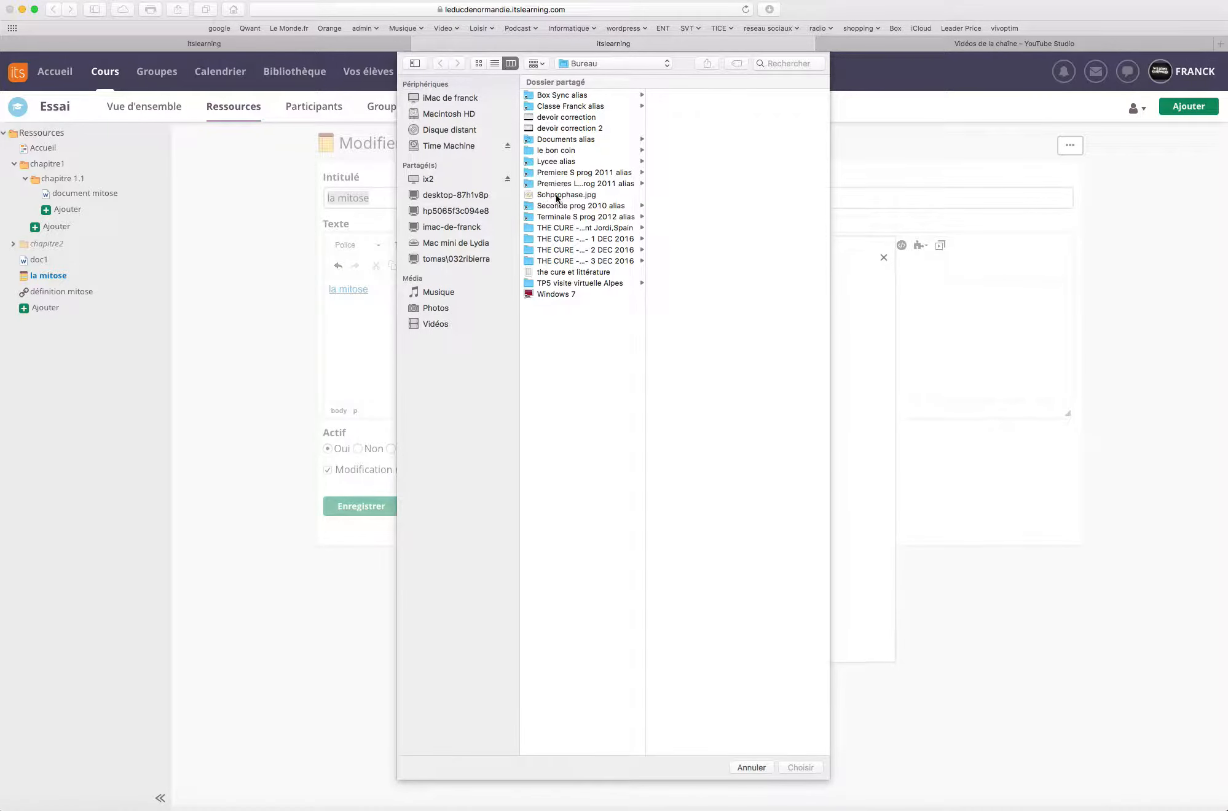
pyautogui.click(555, 194)
pyautogui.click(793, 769)
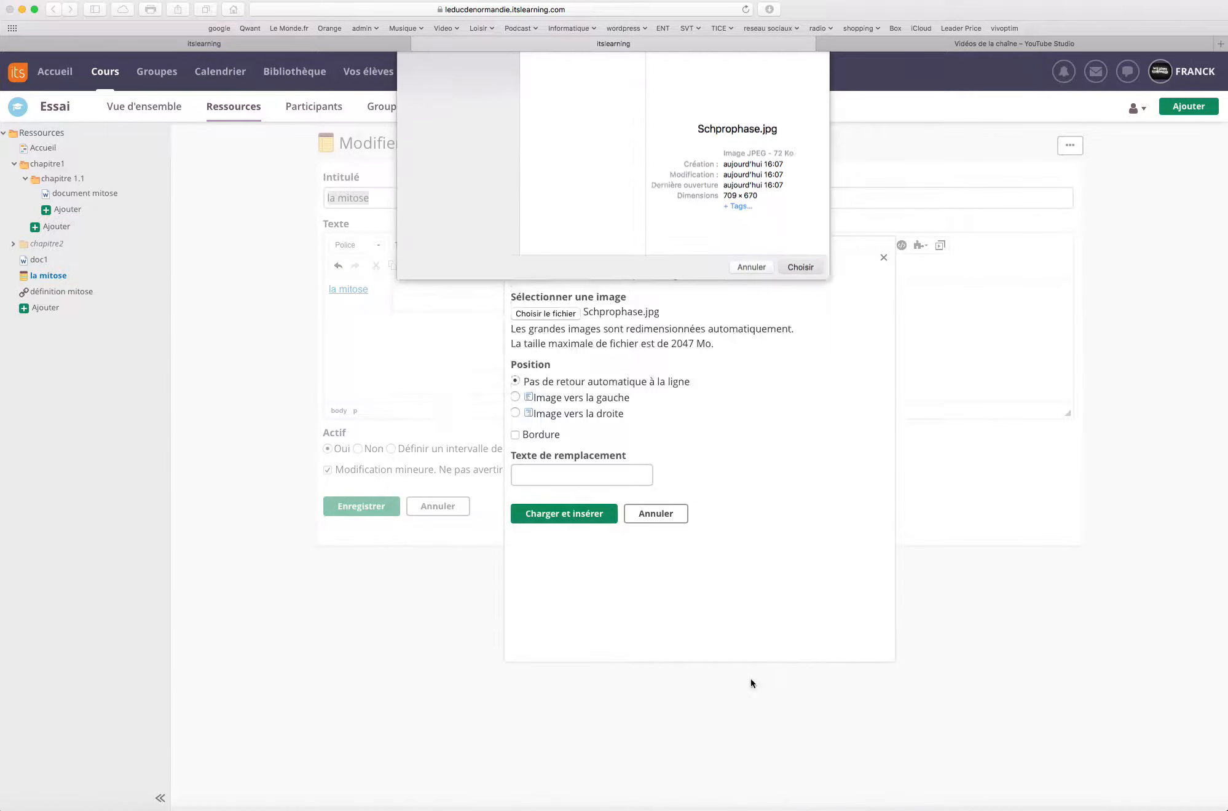
pyautogui.click(584, 517)
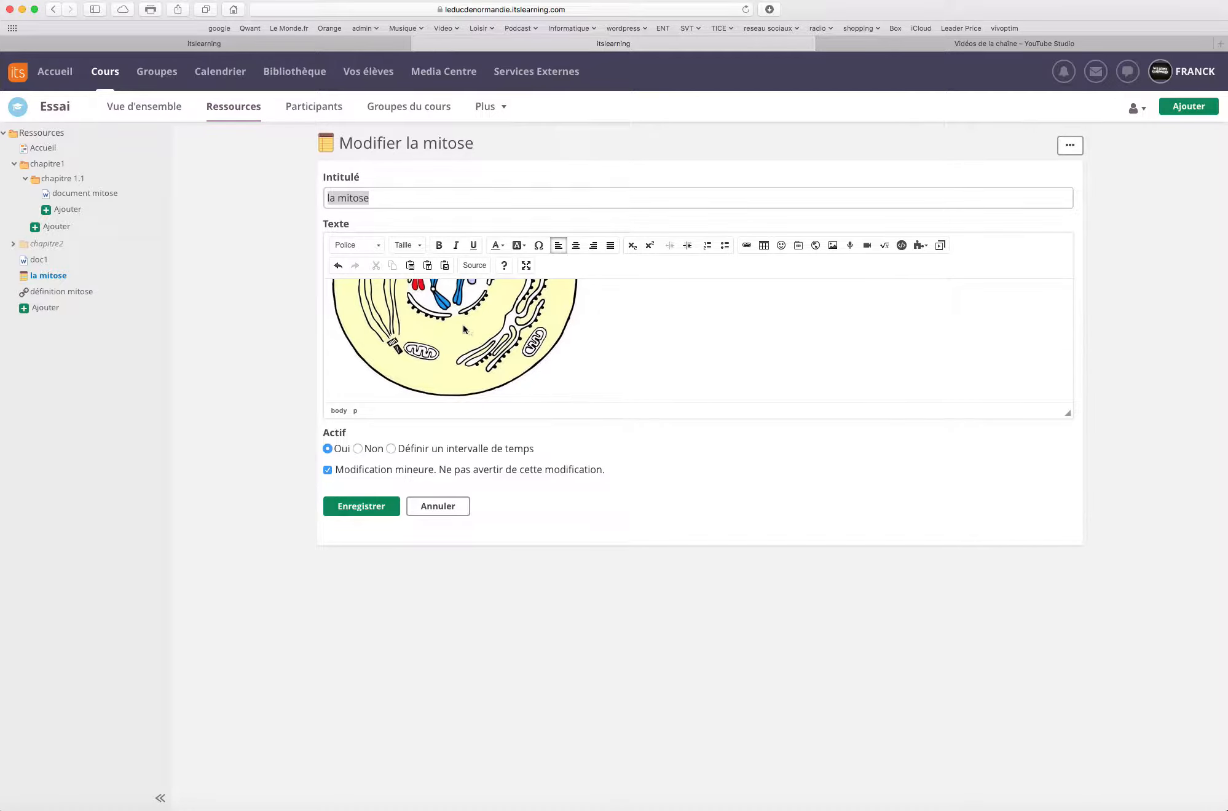
# - Copy the link of the "document mitose" resource in the chapitre 1.1 subfolder
pyautogui.click(484, 340)
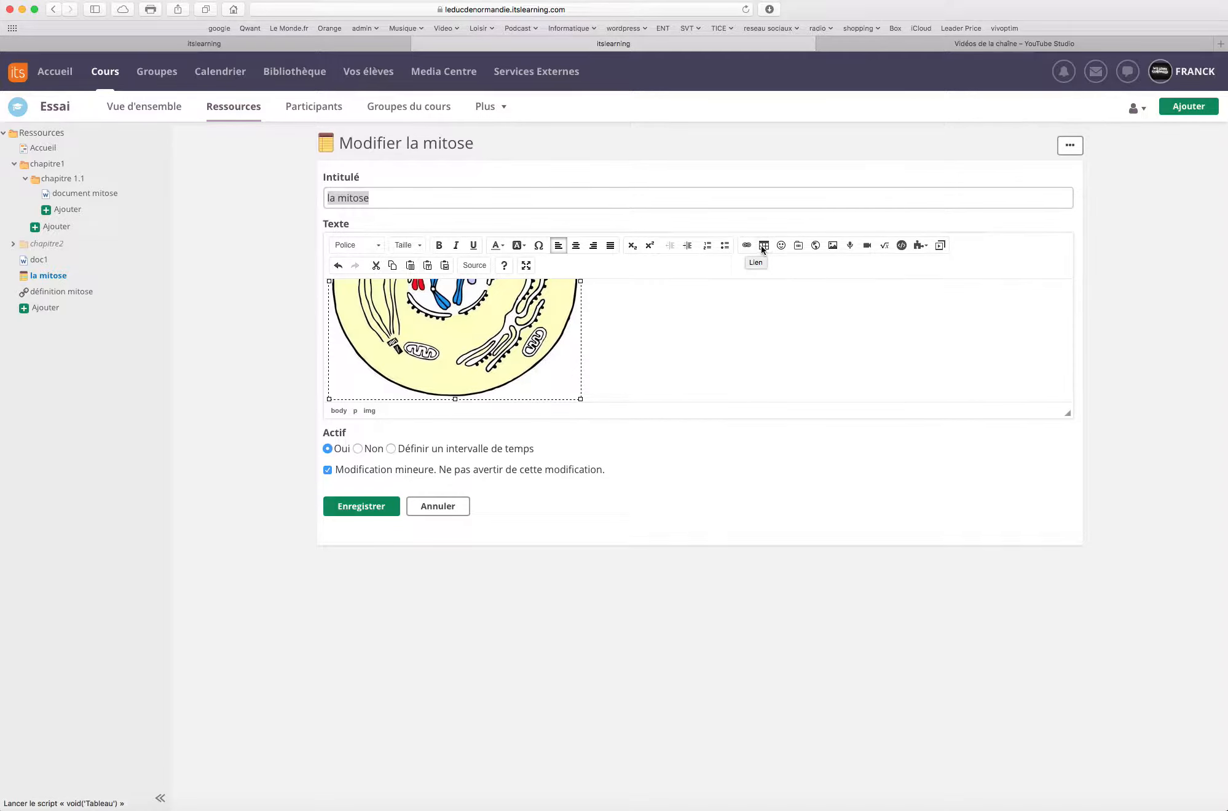
pyautogui.rightClick(87, 194)
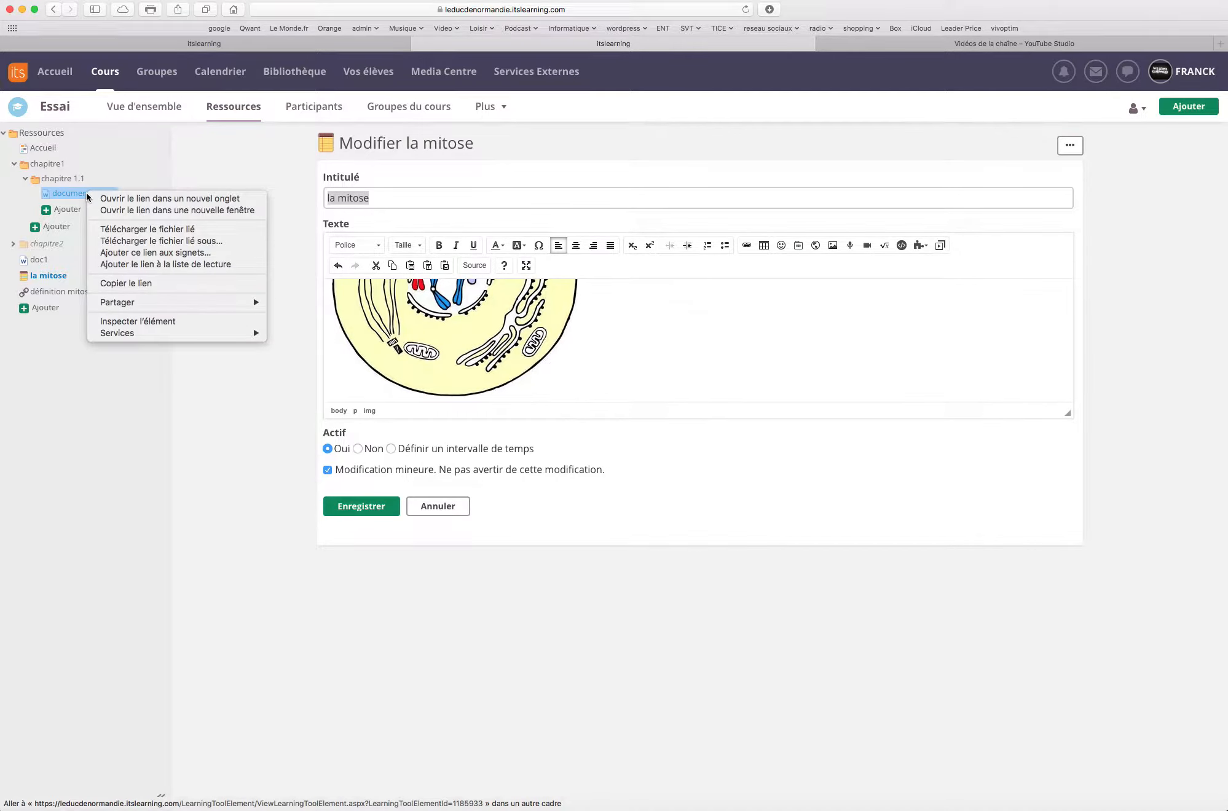
pyautogui.click(132, 282)
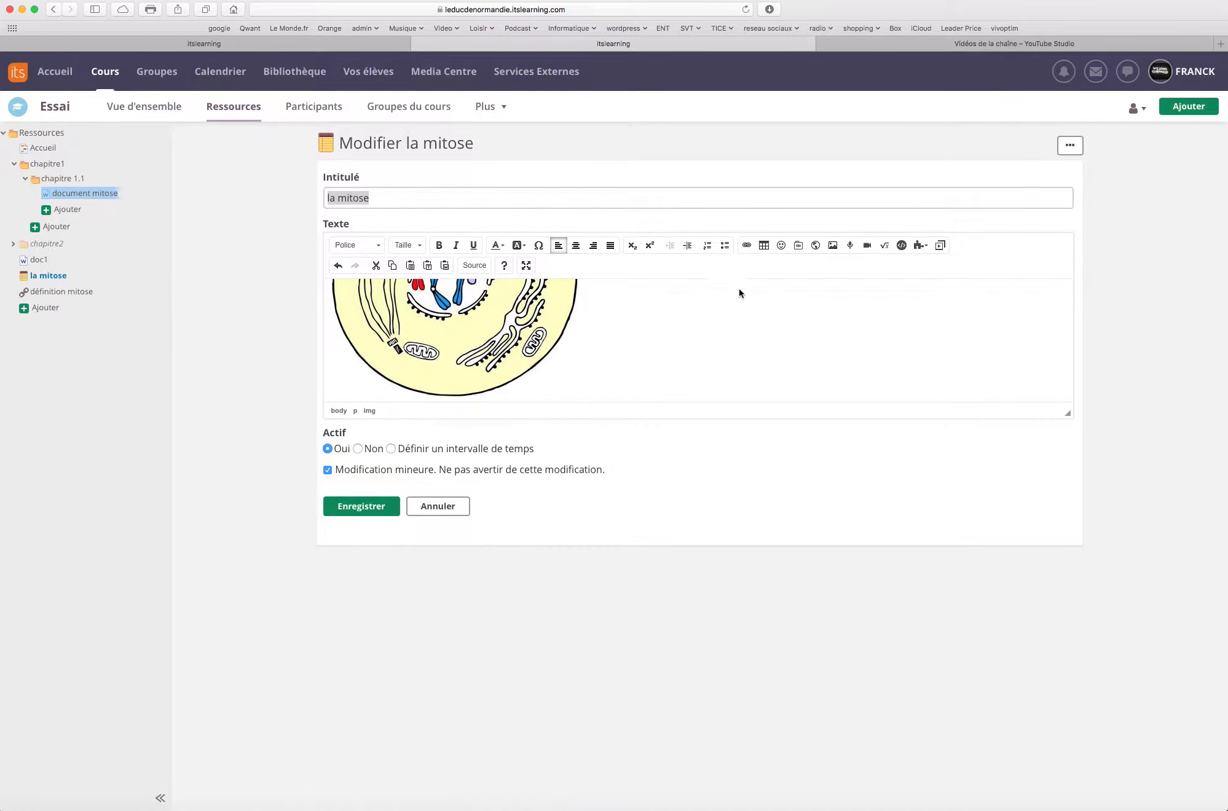
# - Link the note's cell image to the copied document address, and save the note to test the image link
pyautogui.click(537, 325)
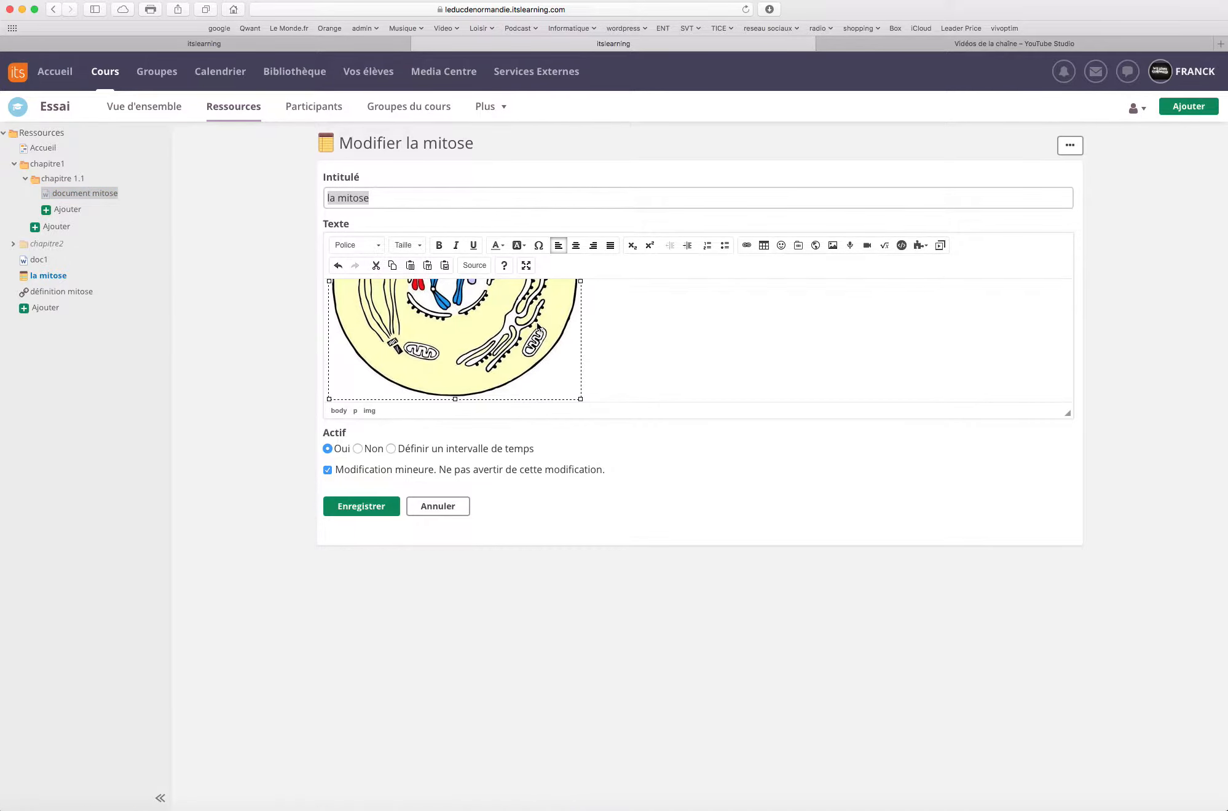
pyautogui.click(747, 246)
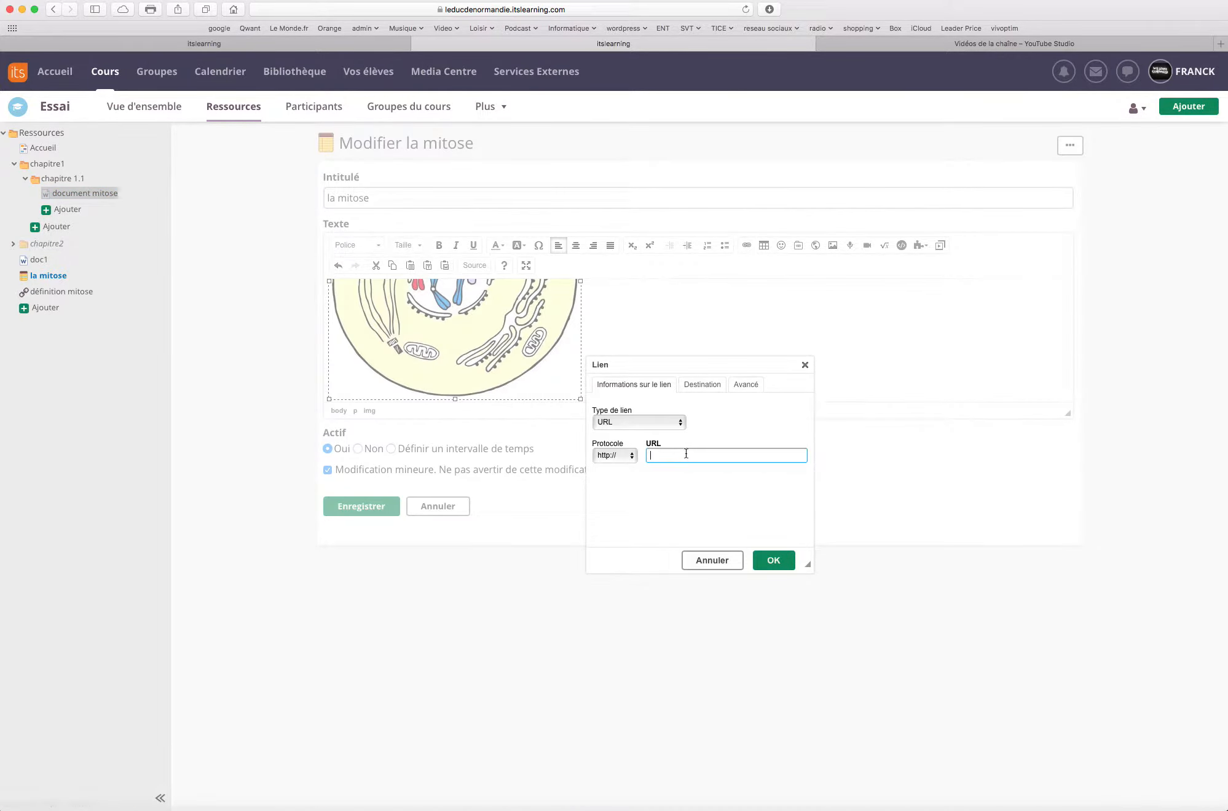
pyautogui.press('super+v')
pyautogui.click(773, 561)
pyautogui.click(362, 507)
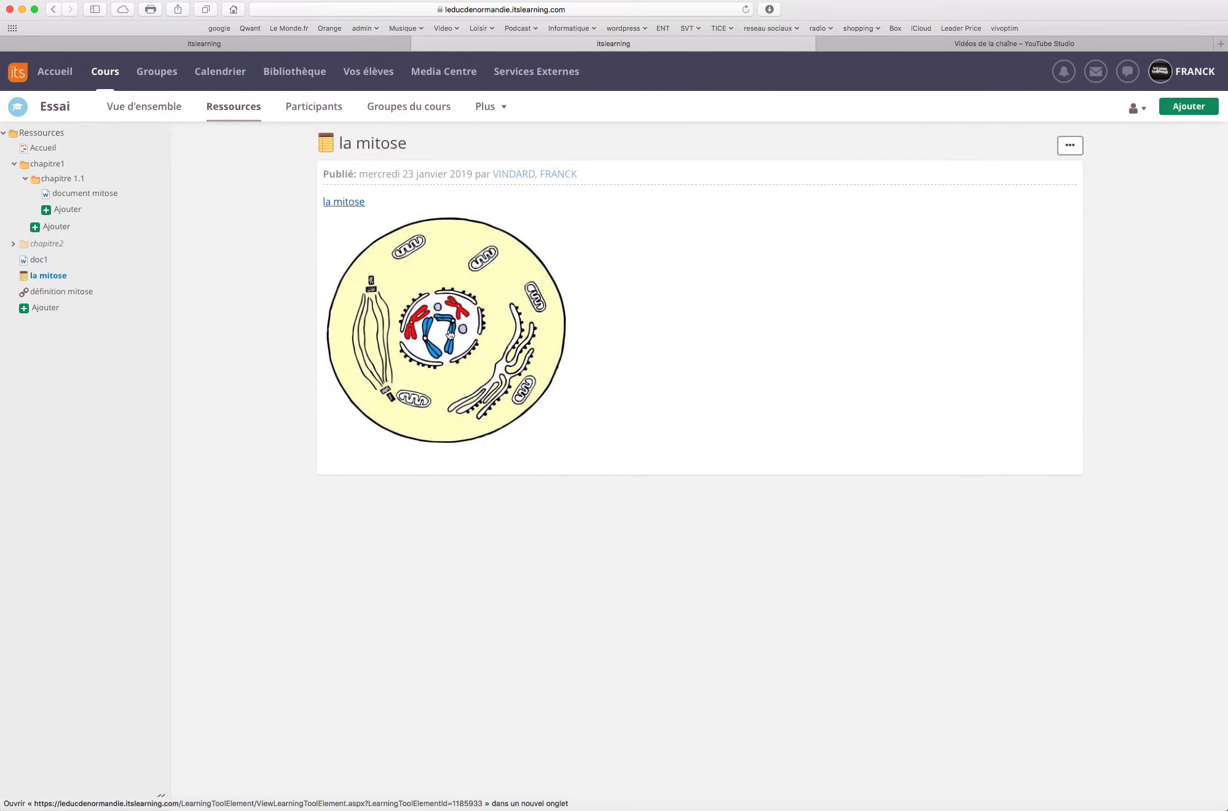
pyautogui.click(450, 333)
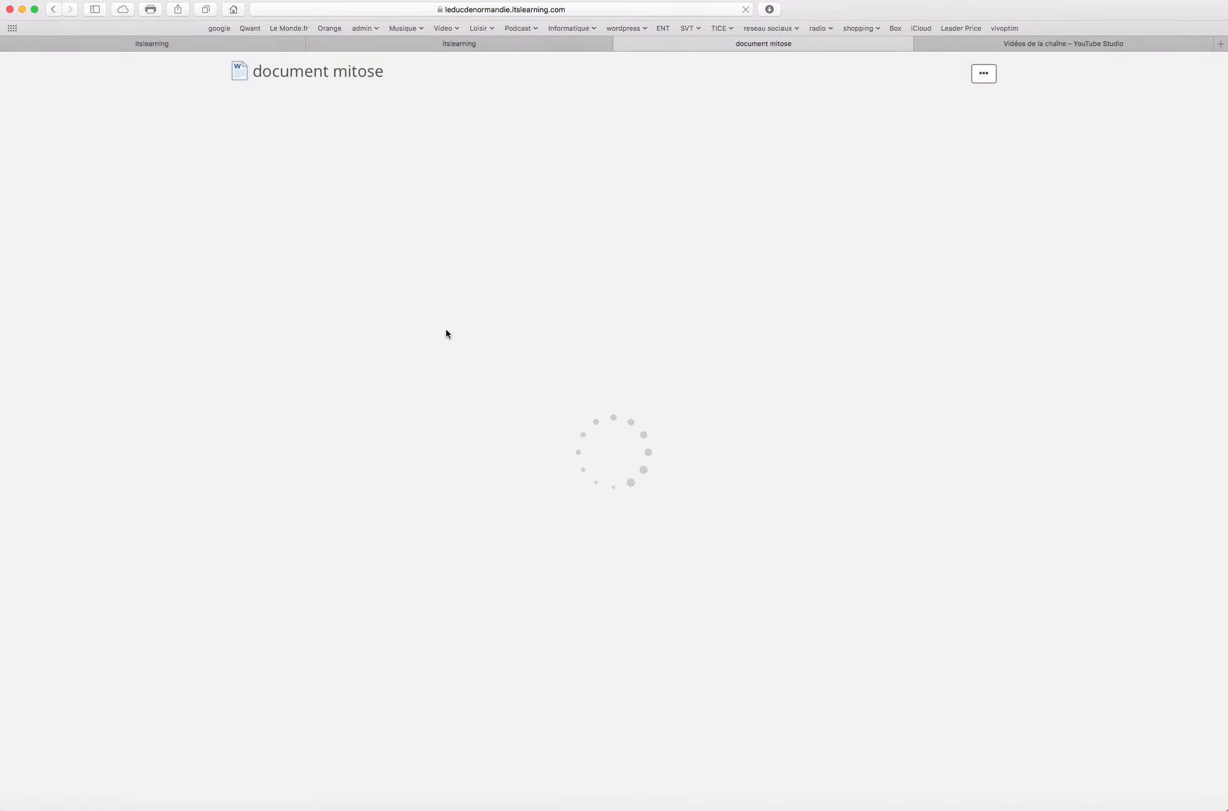